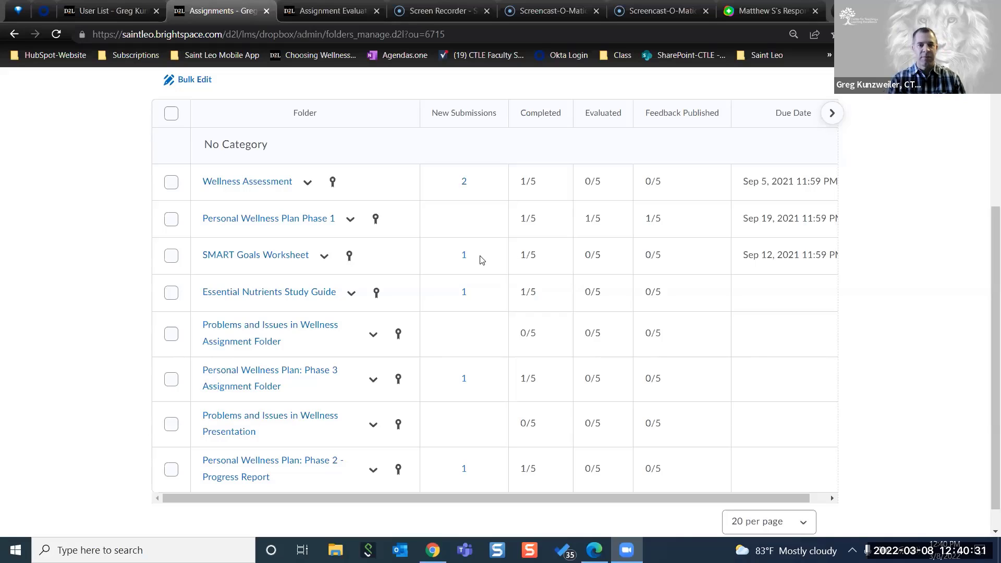
- Open the new SMART Goals Worksheet submission and try Record Video for feedback
click(463, 257)
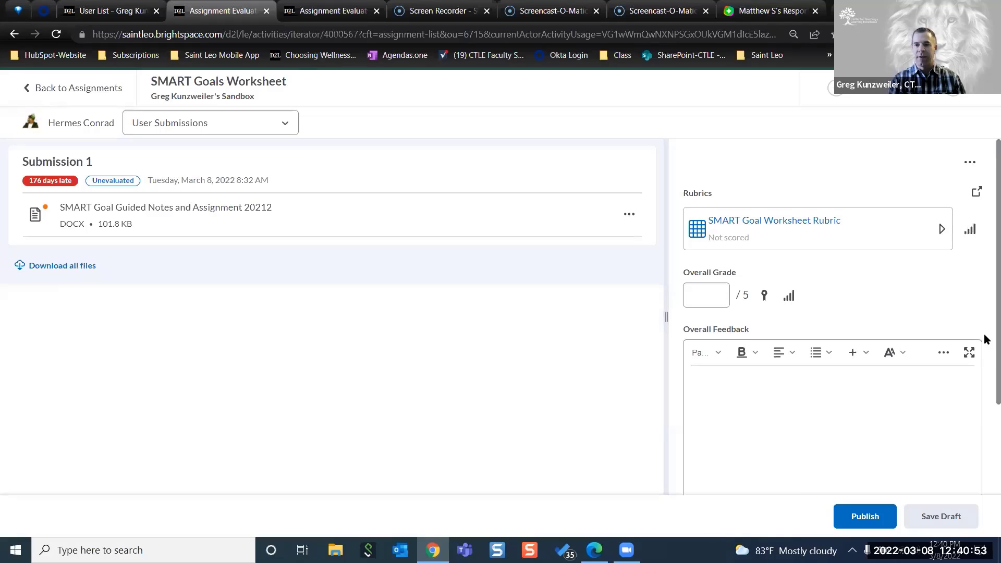
scroll(985, 336, down, 2)
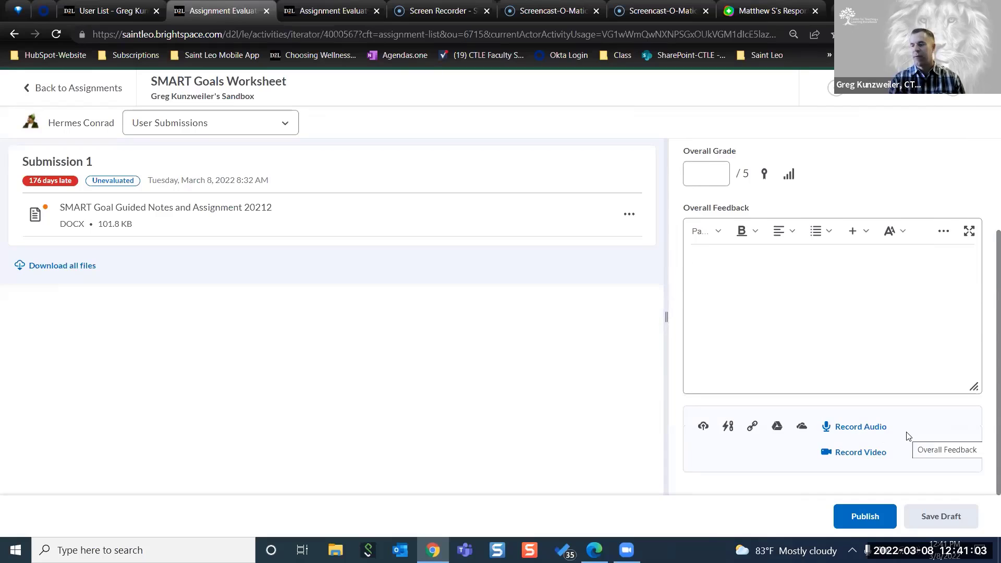
click(861, 453)
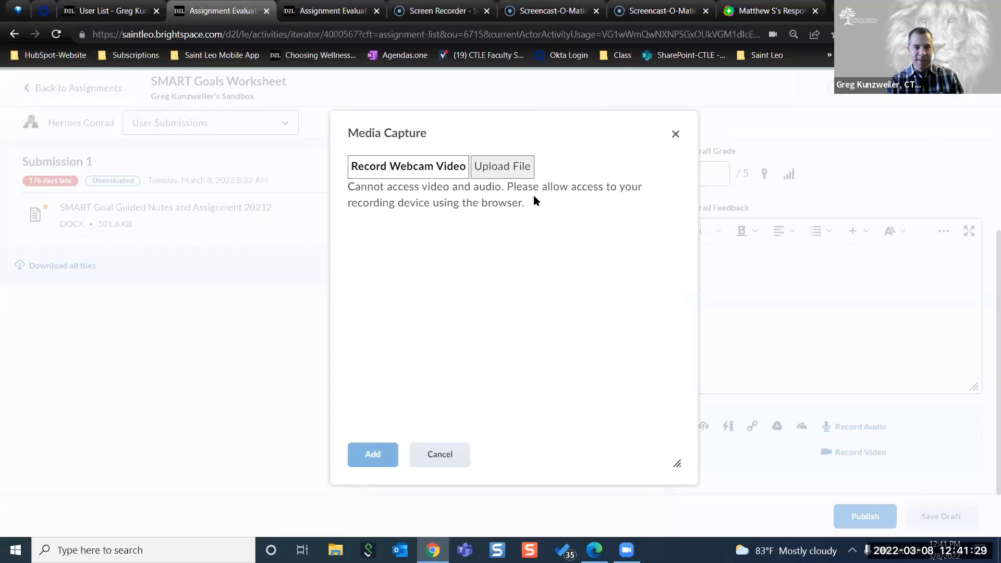
click(674, 134)
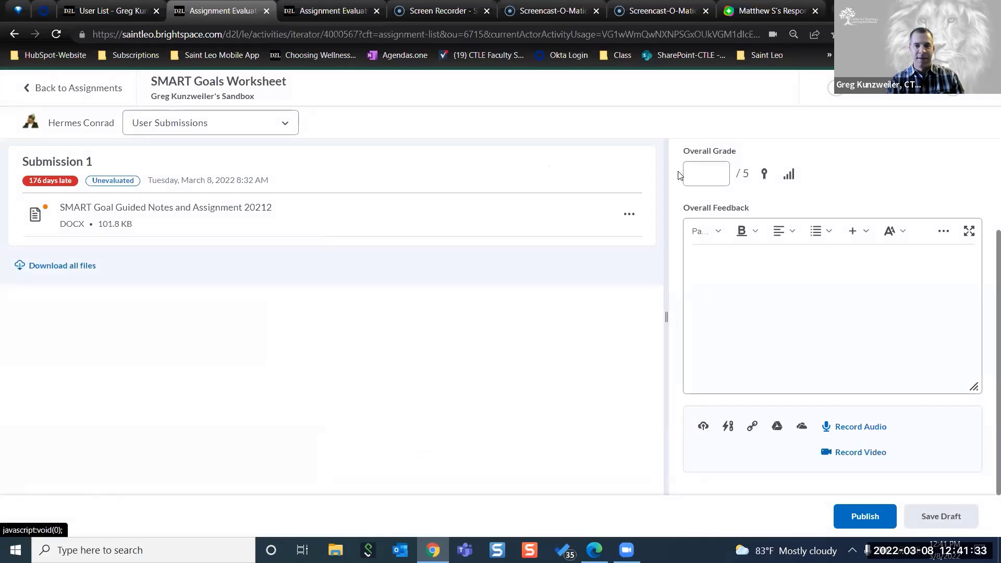
click(856, 453)
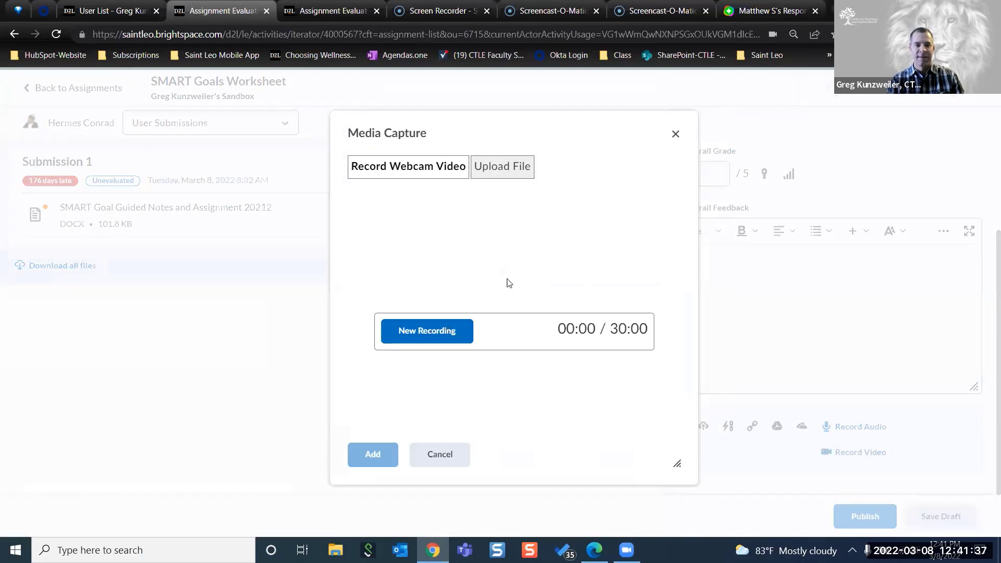
click(452, 336)
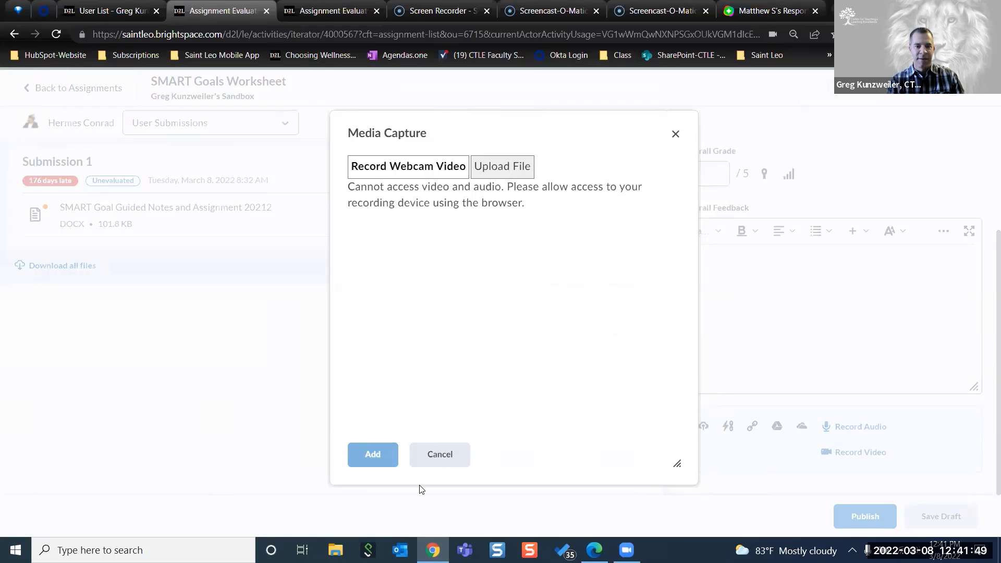
click(443, 455)
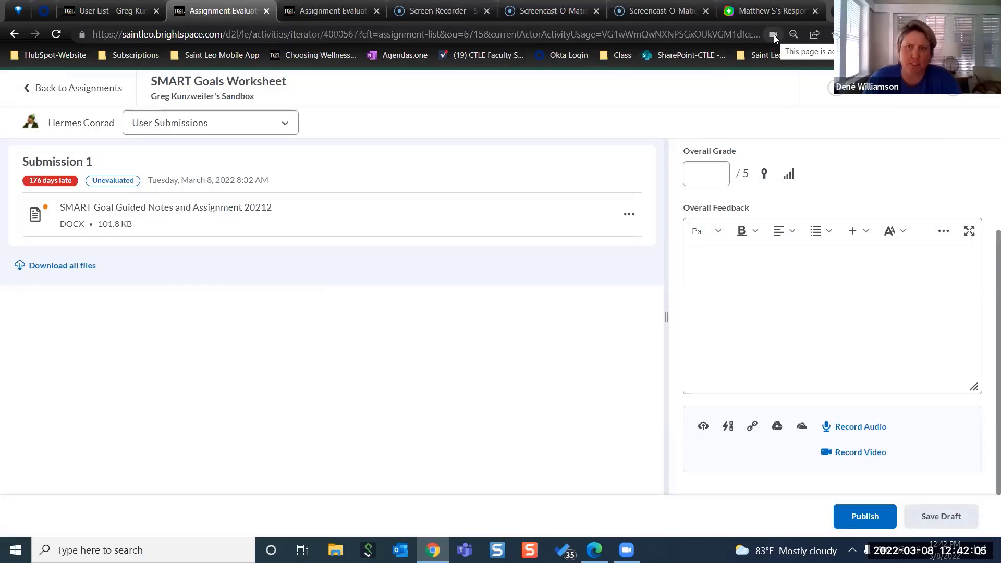
click(869, 457)
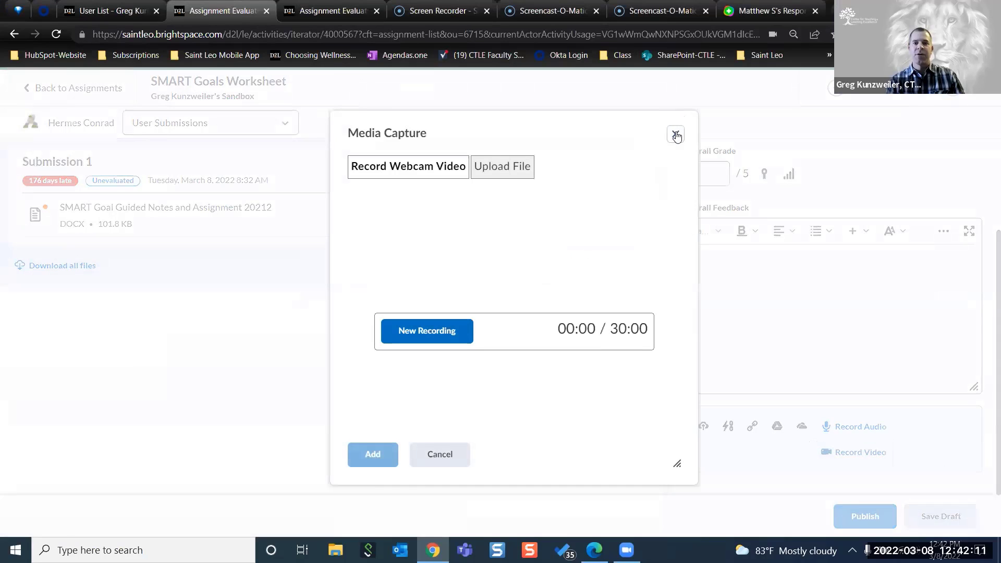
click(675, 134)
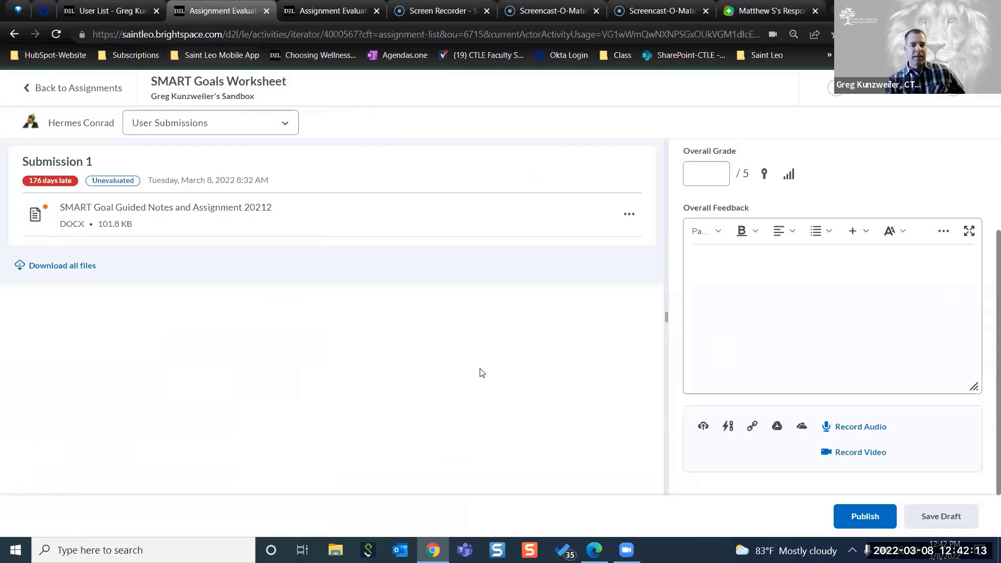
mouse_move(594, 550)
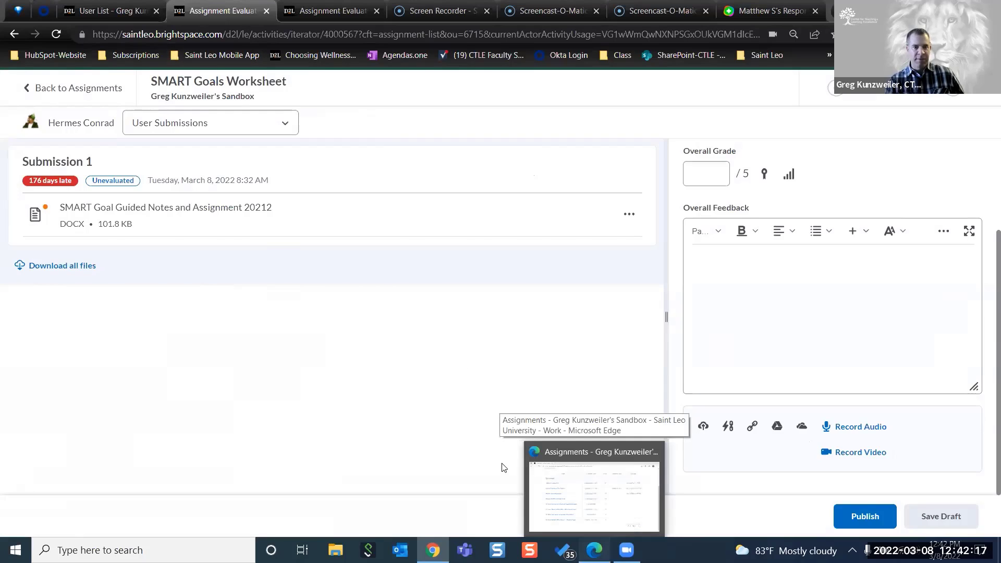
- In the student view, open the feedback for Personal Wellness Plan Phase 1
click(537, 471)
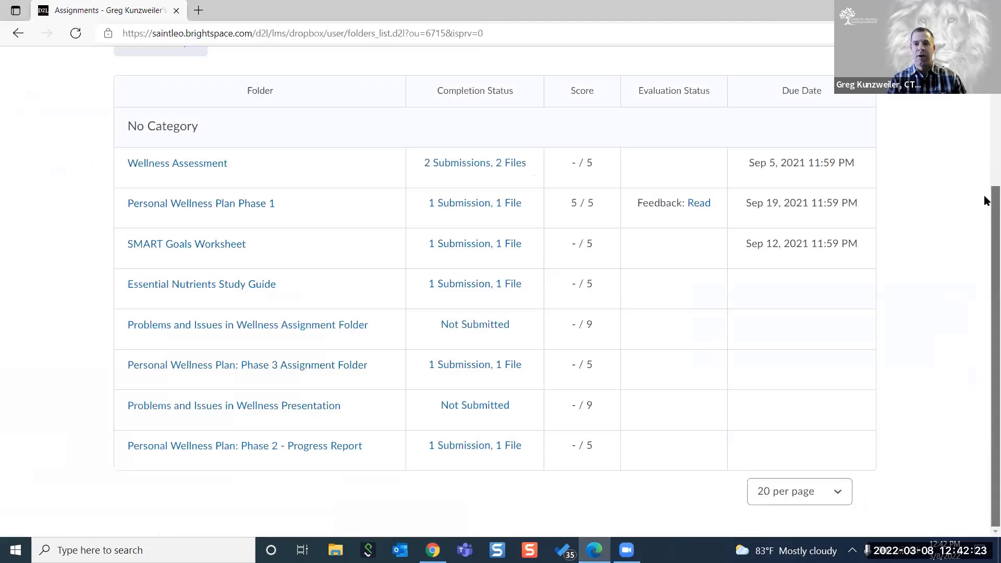
scroll(985, 199, up, 2)
scroll(447, 217, up, 1)
scroll(447, 217, down, 3)
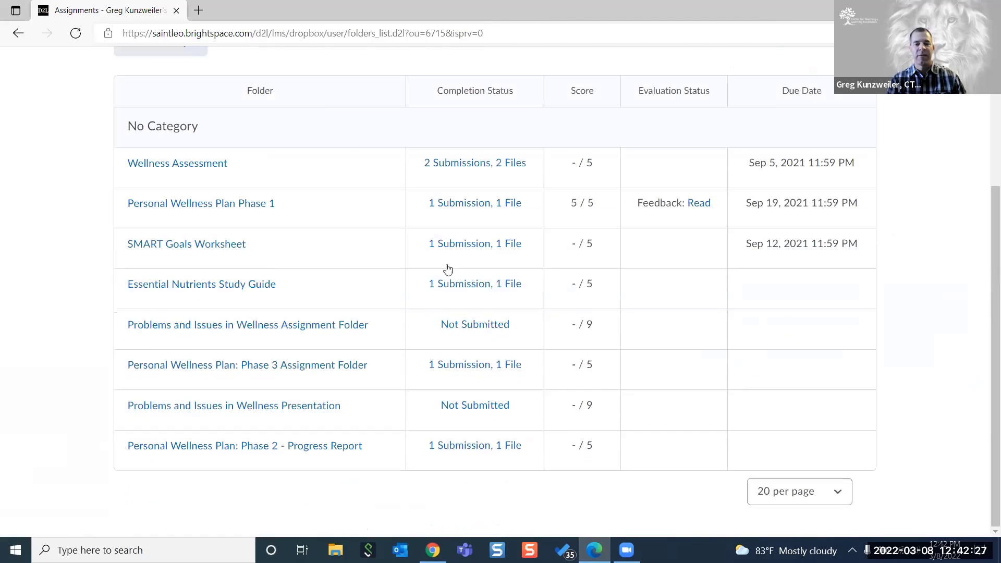
click(699, 204)
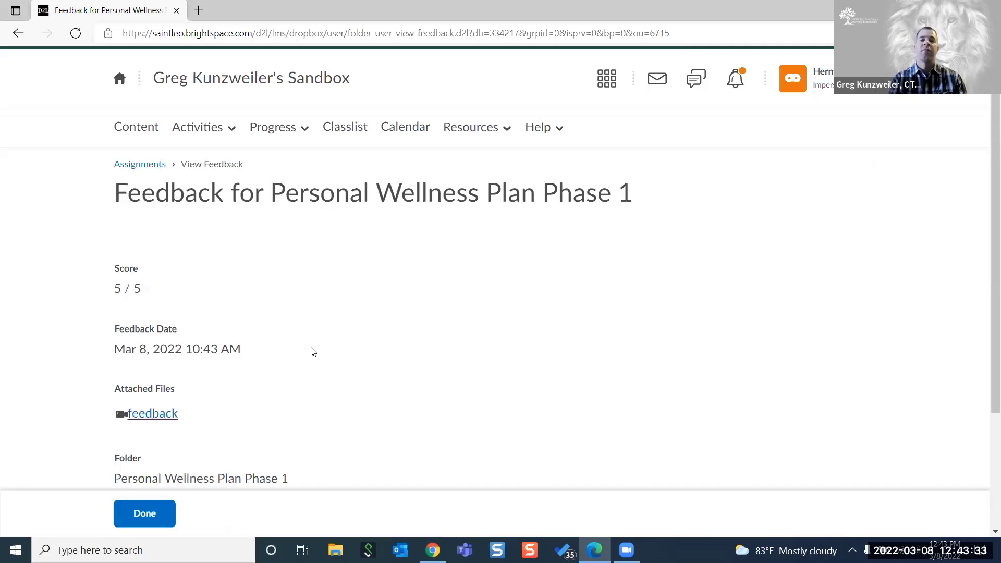
- Play and pause the attached feedback video, then close the media player
click(164, 417)
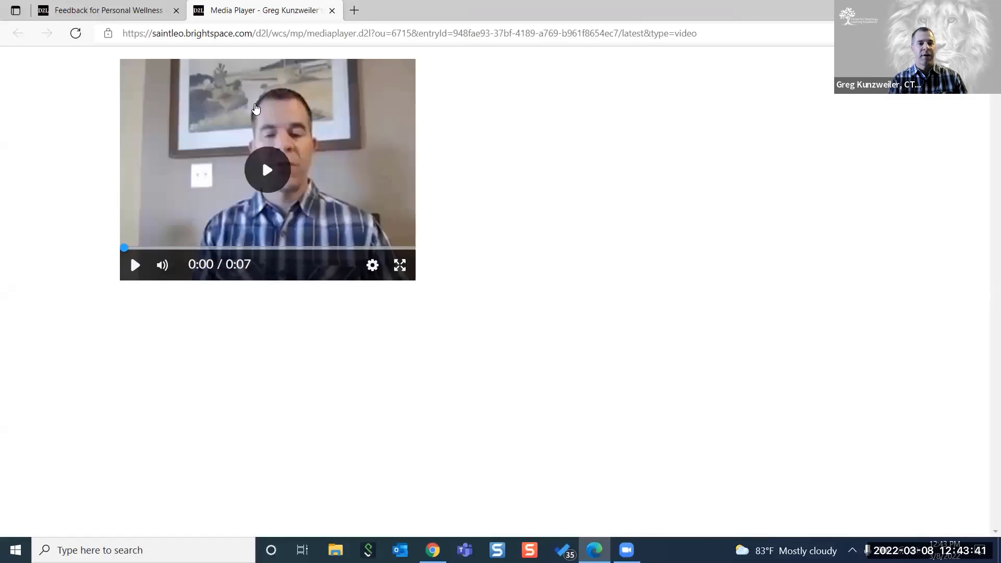
click(265, 170)
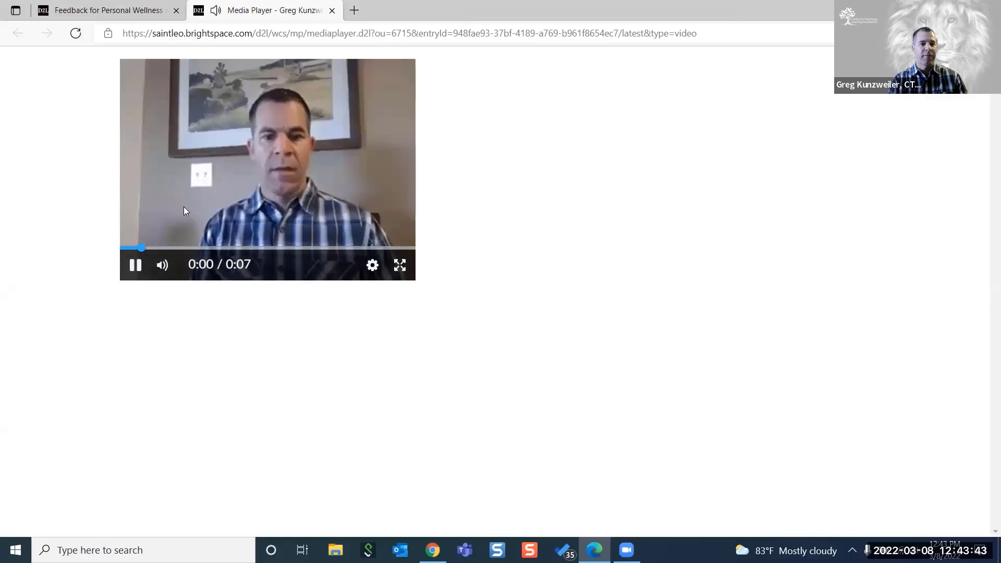
click(134, 267)
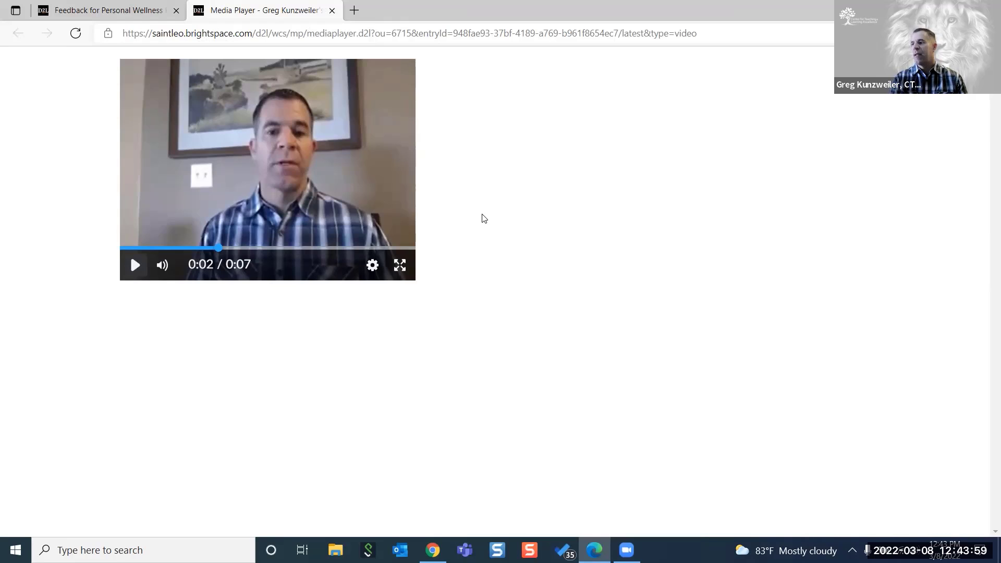
click(332, 10)
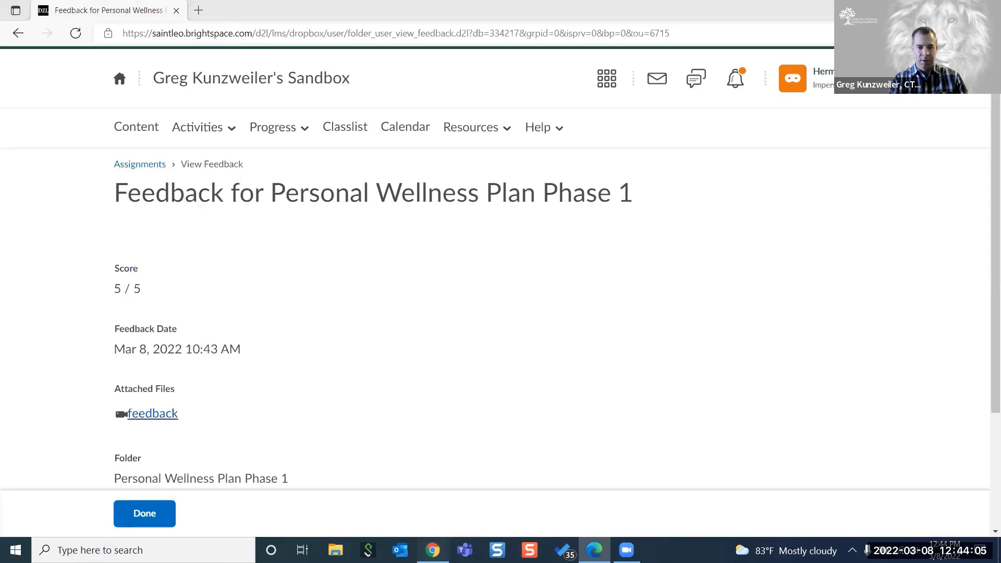
- Return to Chrome, view the Wellness Assessment evaluation, then the Screen Recorder page
key(alt+Tab)
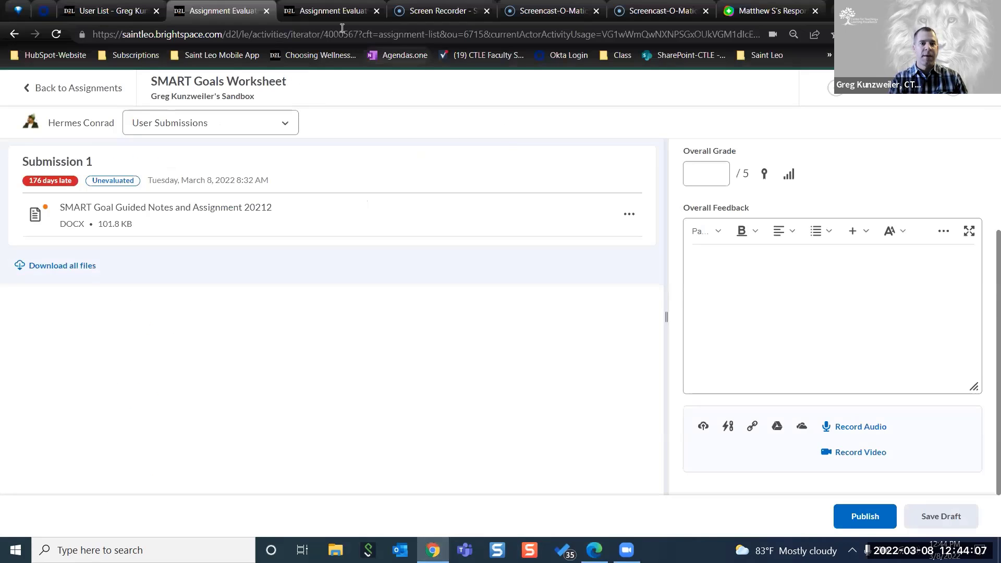
click(332, 12)
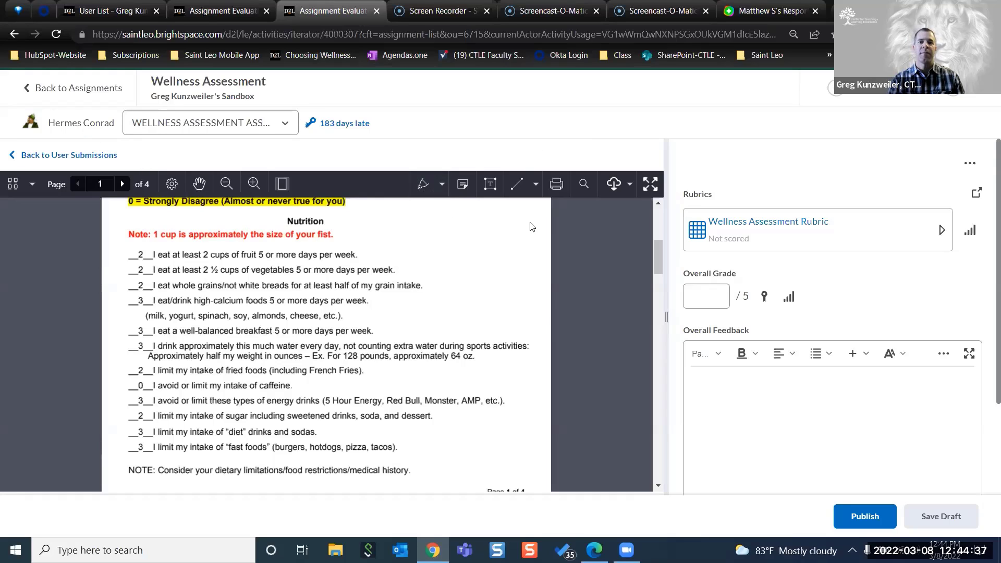
click(449, 16)
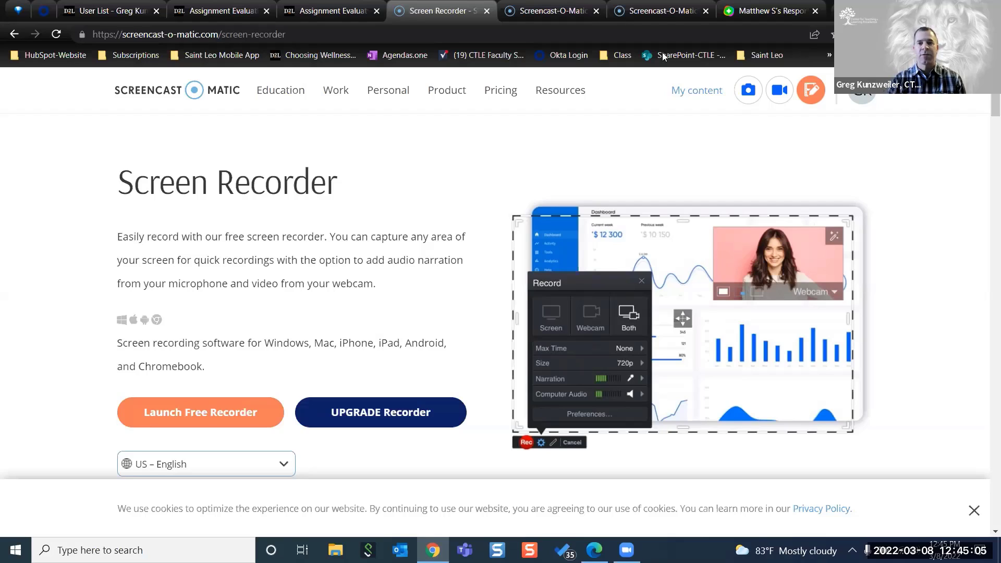
- Look through the Screencast-O-Matic videos library and Wellness Assessment page before returning to Screen Recorder
click(663, 14)
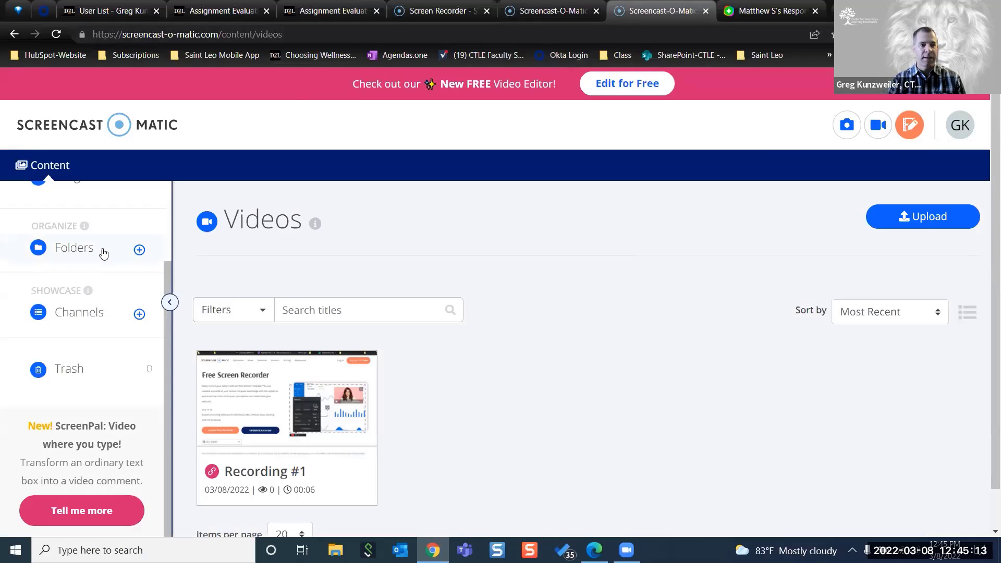
drag(168, 282, 169, 196)
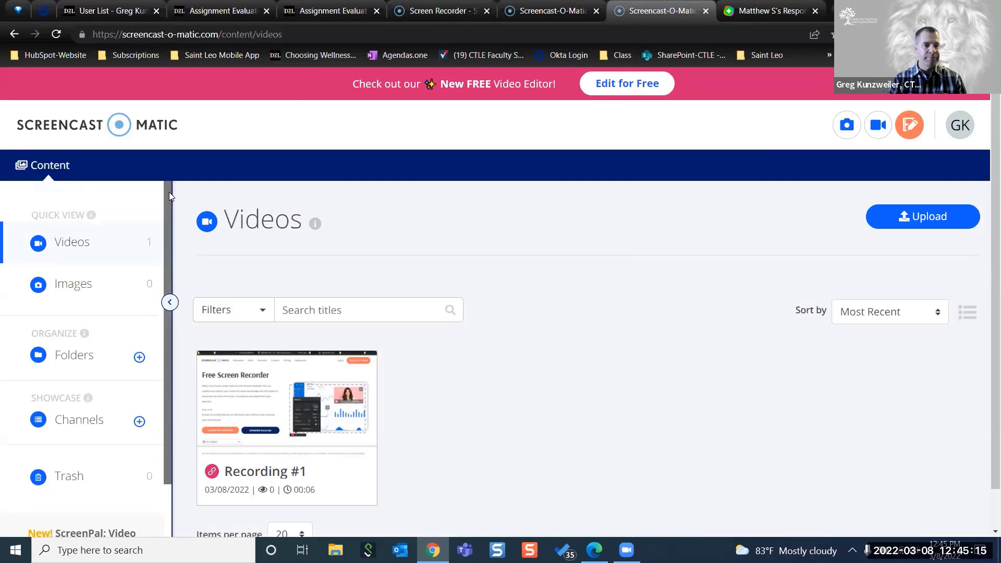
mouse_move(297, 417)
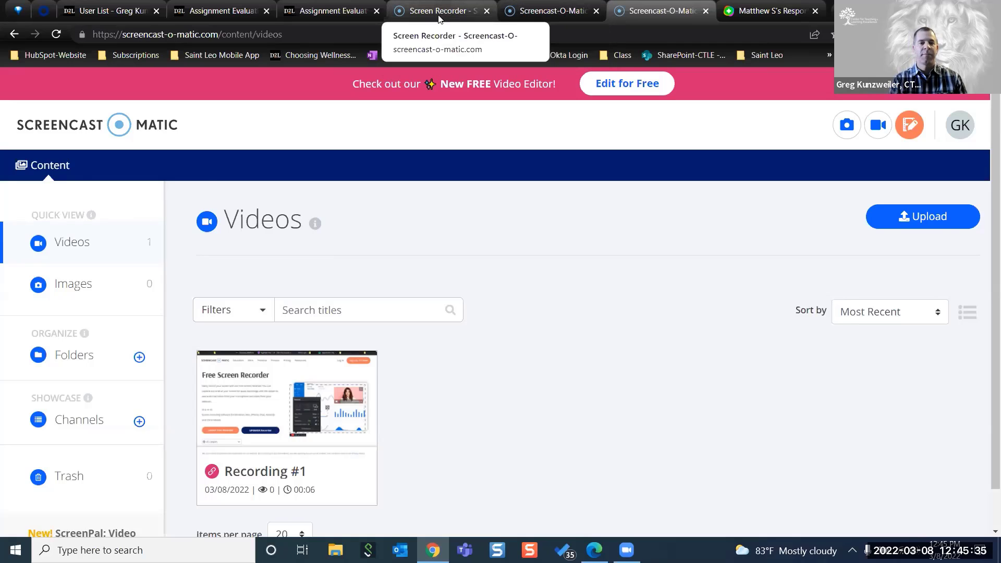
click(341, 13)
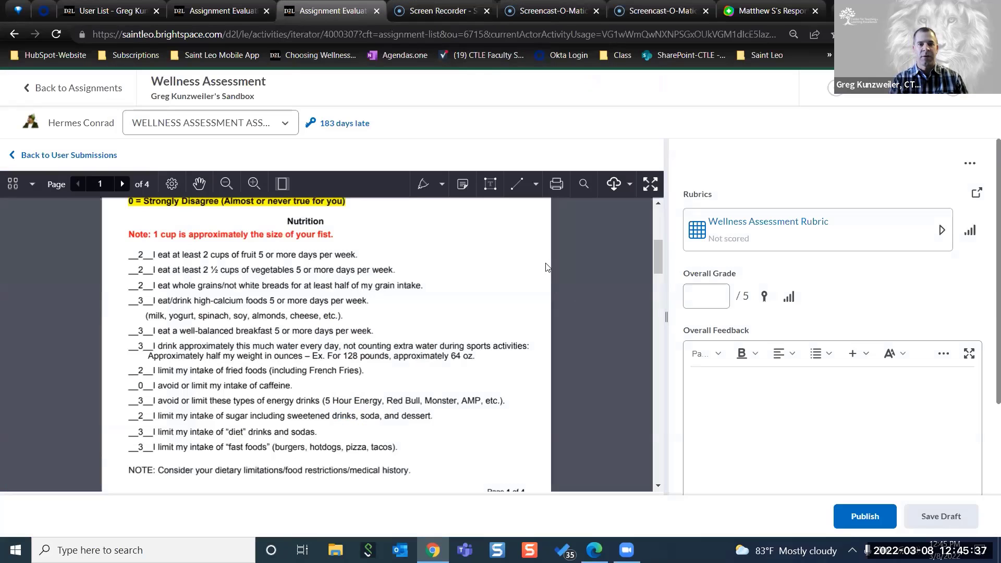
click(438, 12)
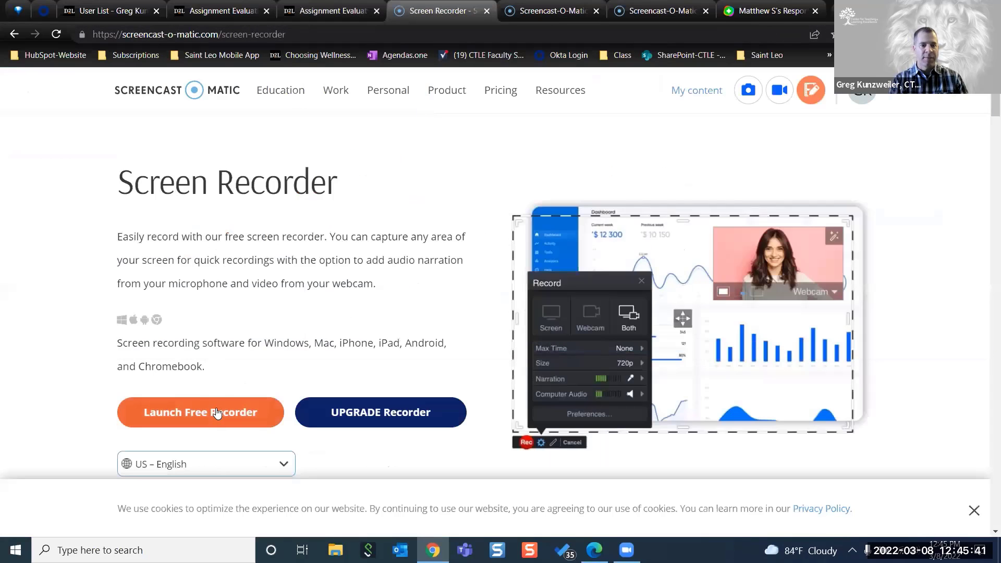
- Launch the free Screencast-O-Matic recorder and accept the launcher prompt
click(217, 413)
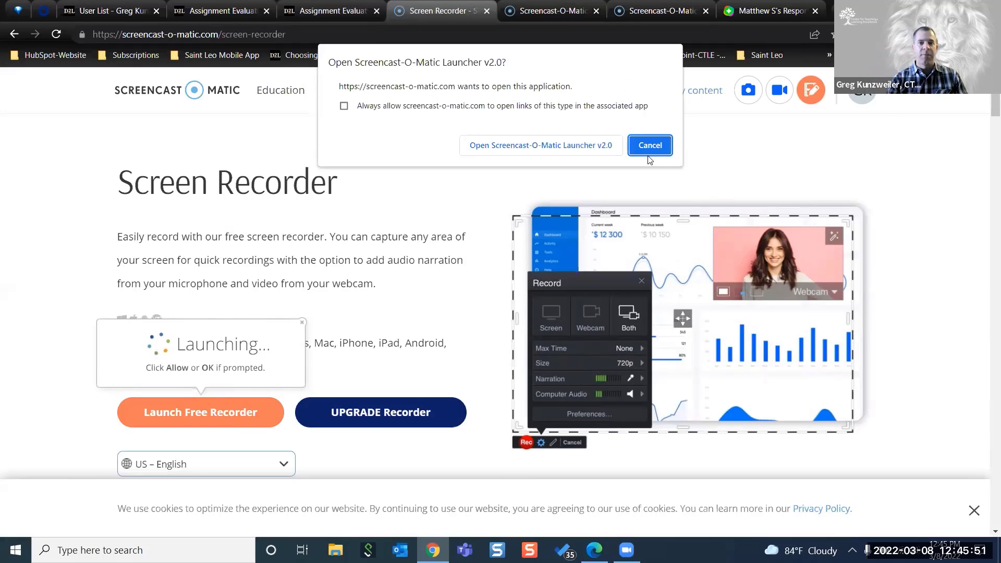
click(574, 148)
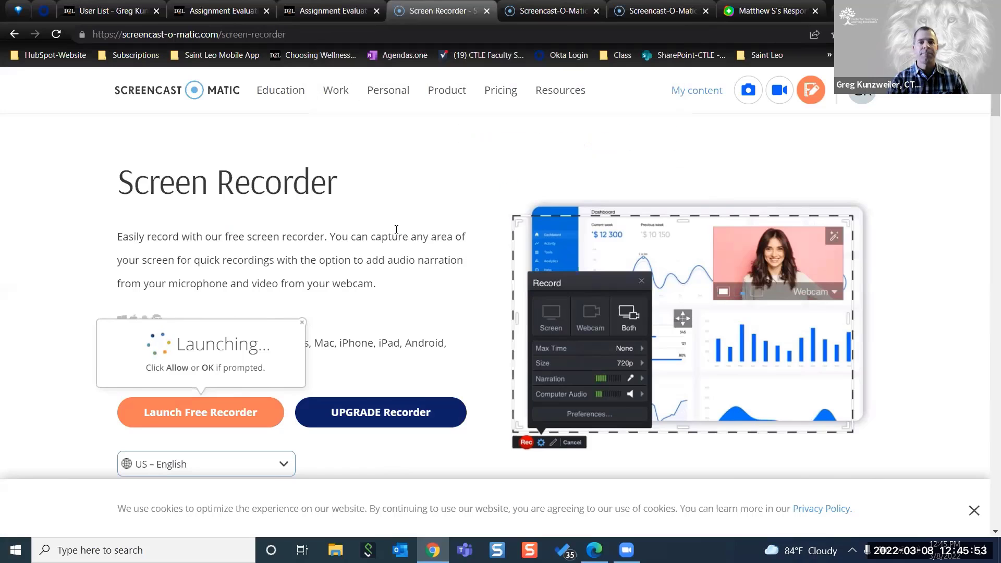
click(322, 9)
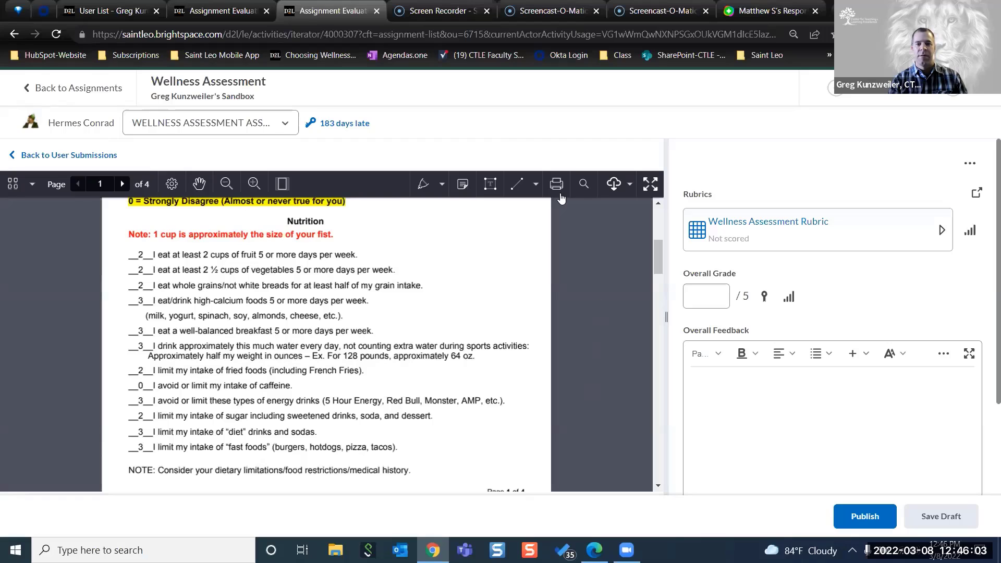
click(450, 15)
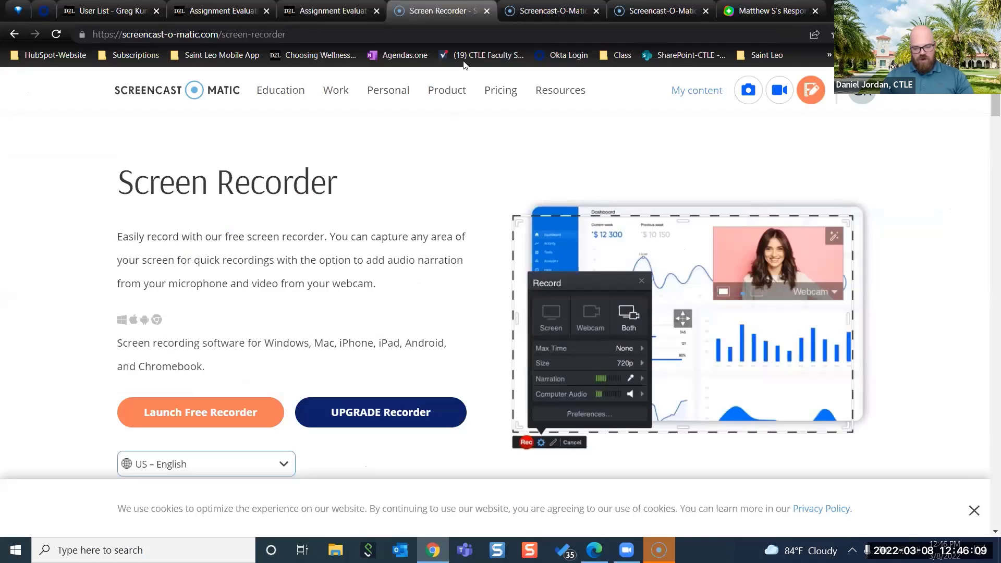
mouse_move(451, 102)
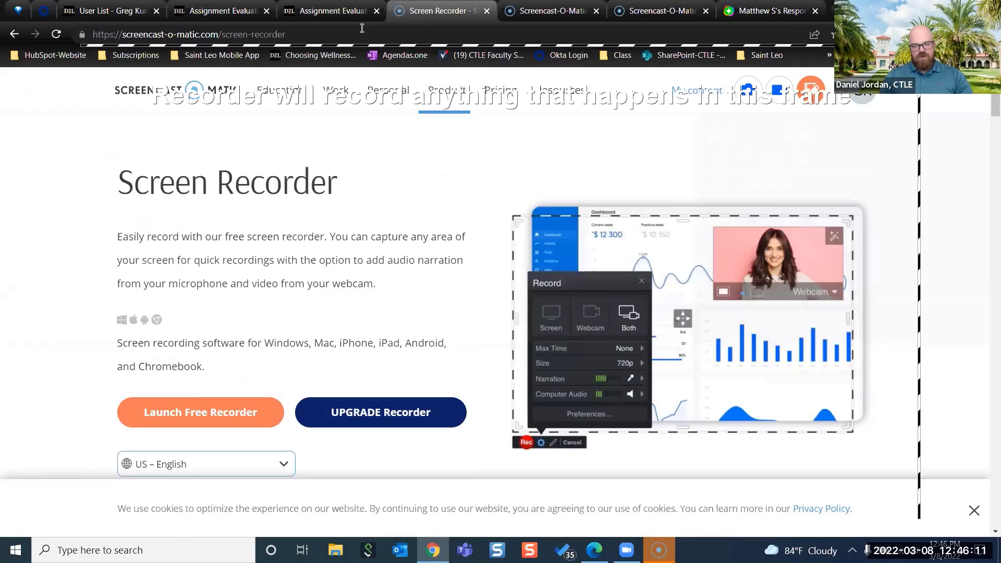
- Position the recording frame over the Wellness Assessment grading page, enable Narration, and start recording
click(346, 15)
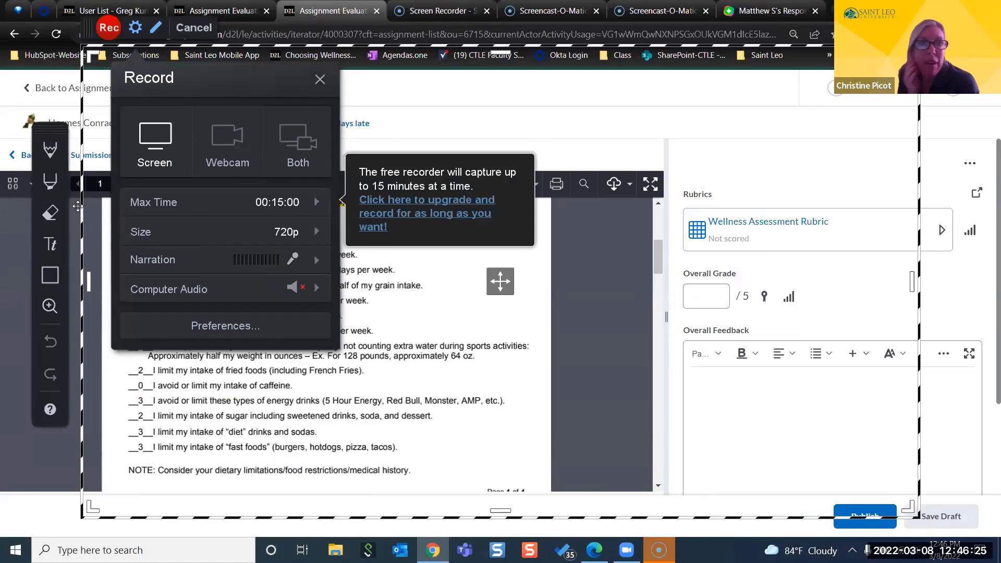
drag(82, 206, 6, 226)
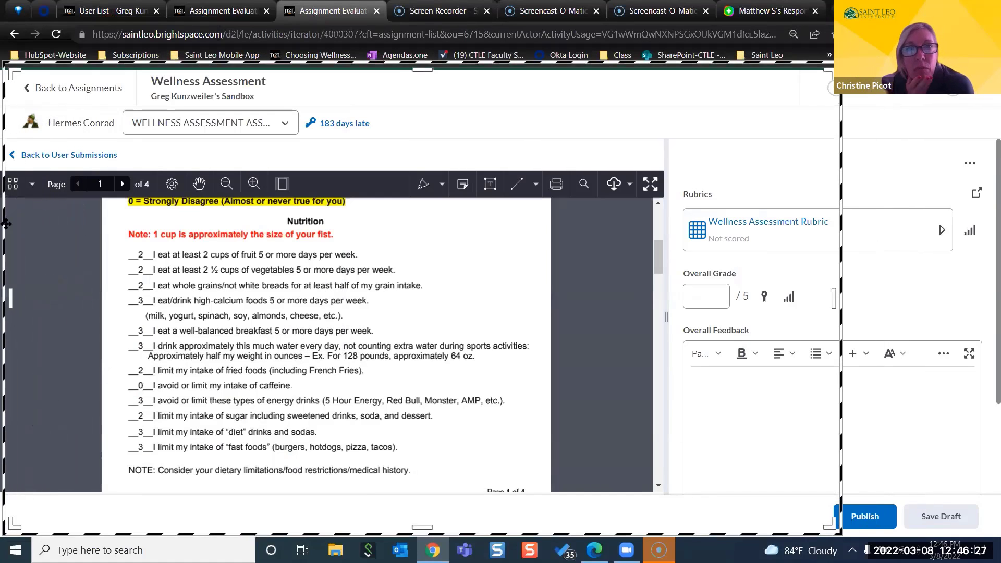
click(839, 229)
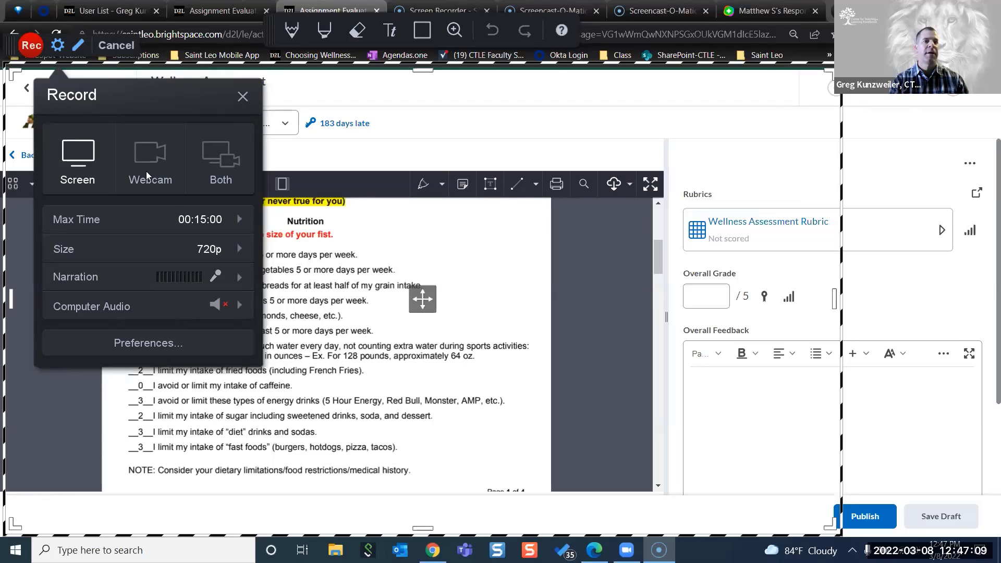
click(28, 47)
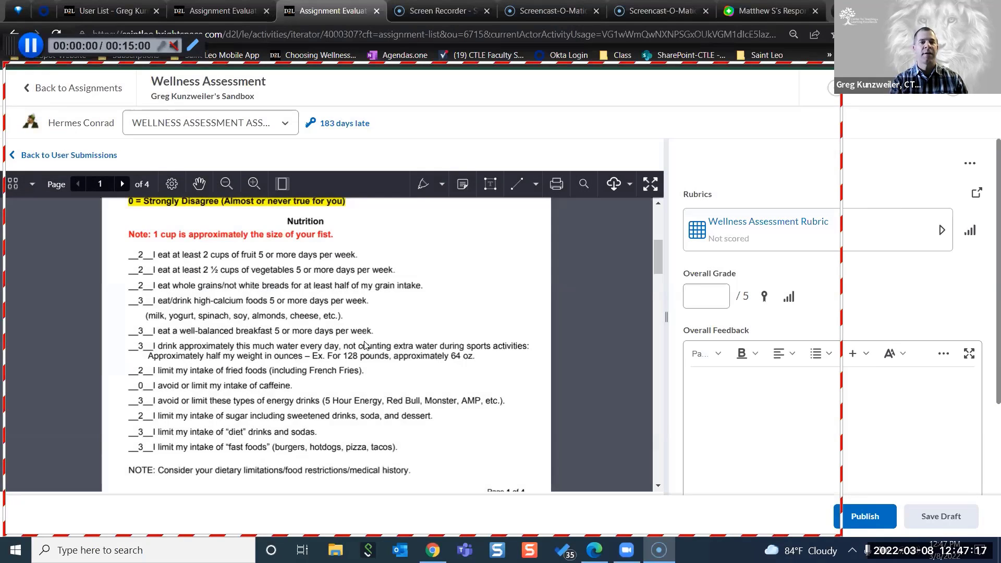
- With the Drawing tool, underline the 2 cups of fruit and high-calcium answers, then pause
click(441, 186)
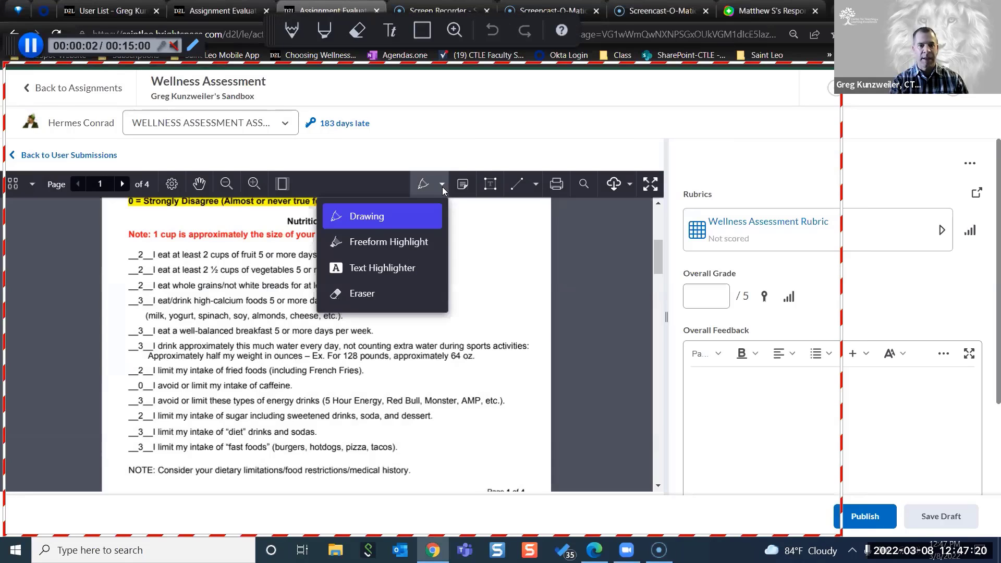
click(378, 219)
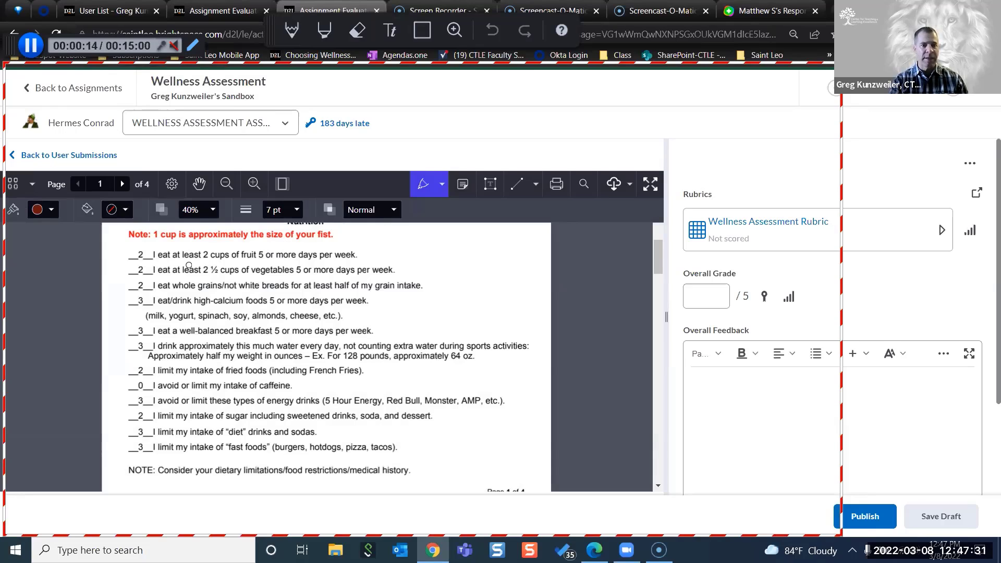
mouse_move(214, 255)
mouse_down()
mouse_move(294, 254)
mouse_move(311, 272)
mouse_up()
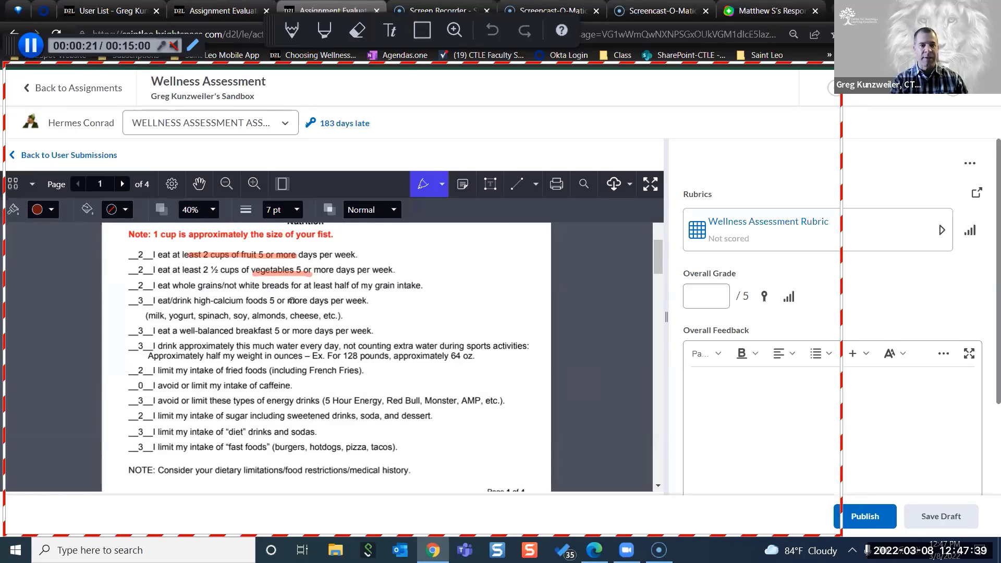
drag(303, 301, 369, 301)
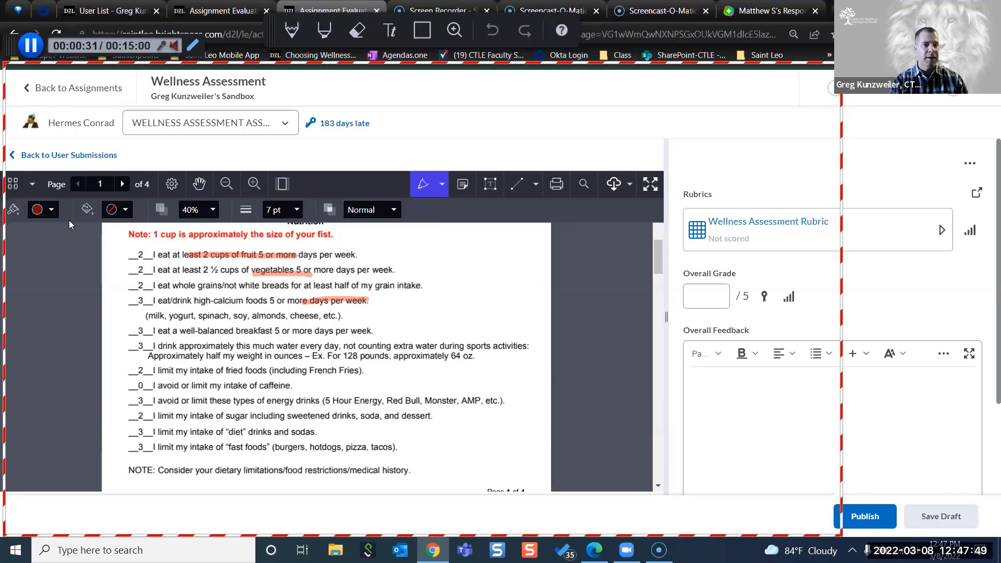
click(33, 45)
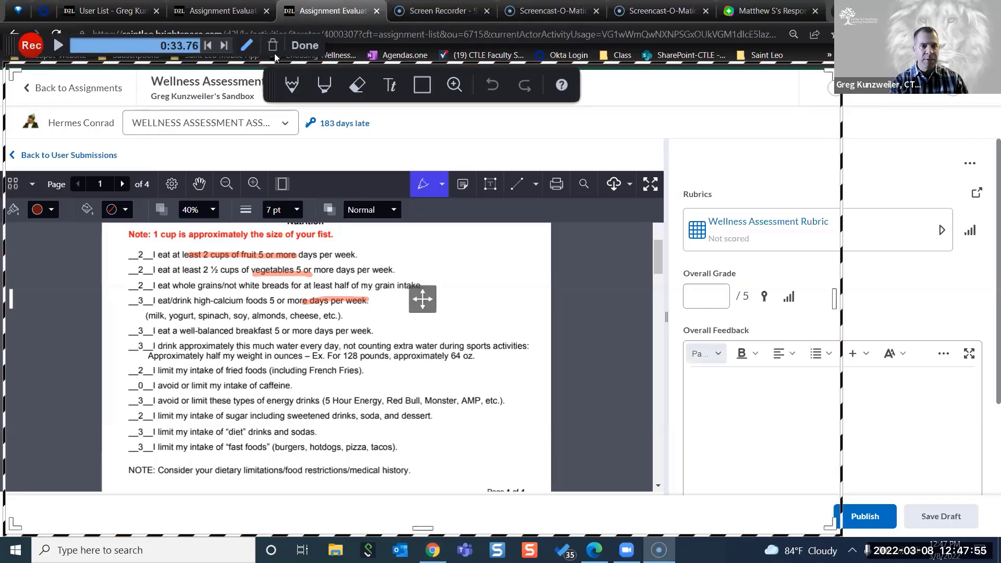
- Finish the recording with Done and upload it via Quick Share
click(304, 45)
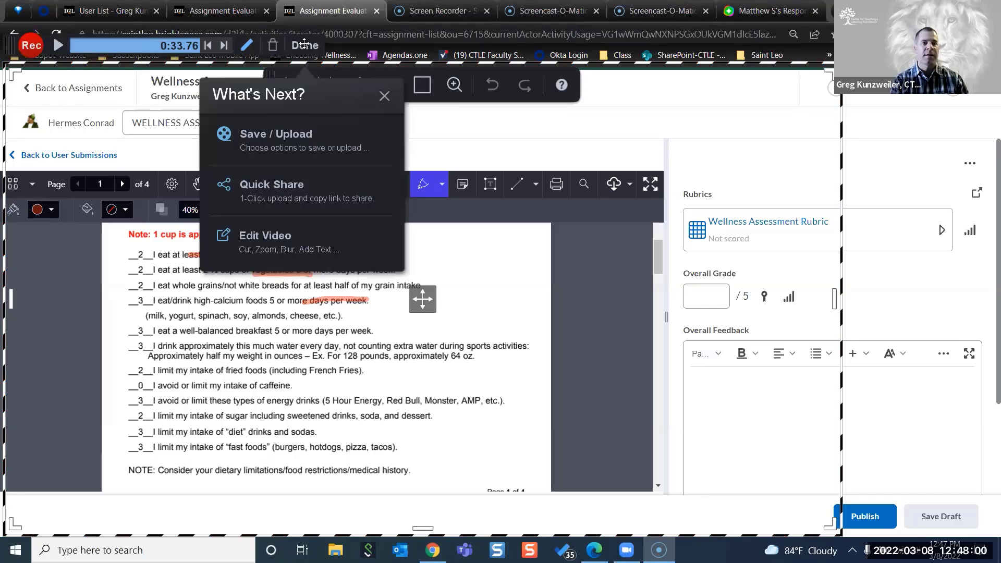
click(271, 187)
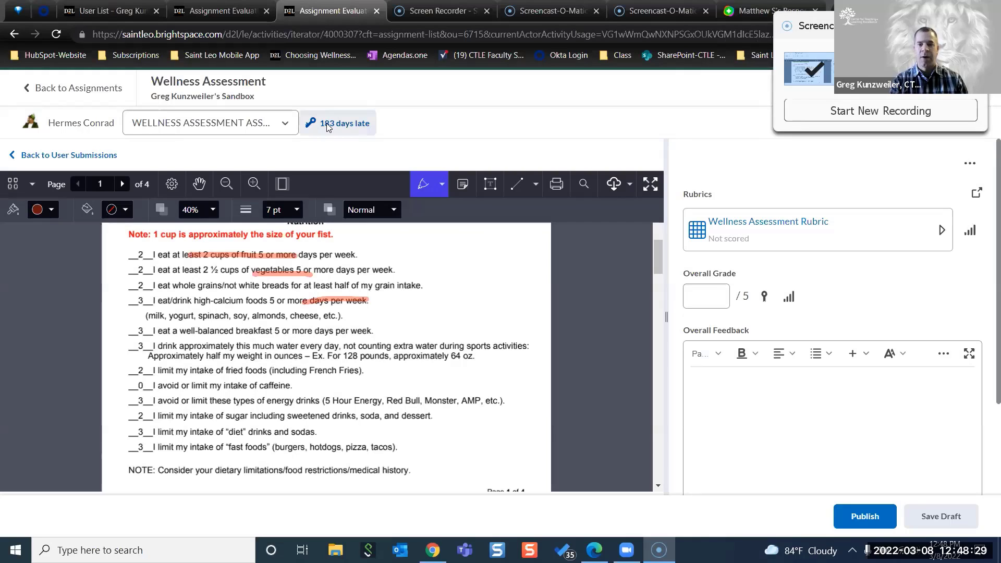
- Paste the recording's share link into Overall Feedback and place the cursor before it
click(760, 420)
text(https://somup.com/c3ejbJTwKR)
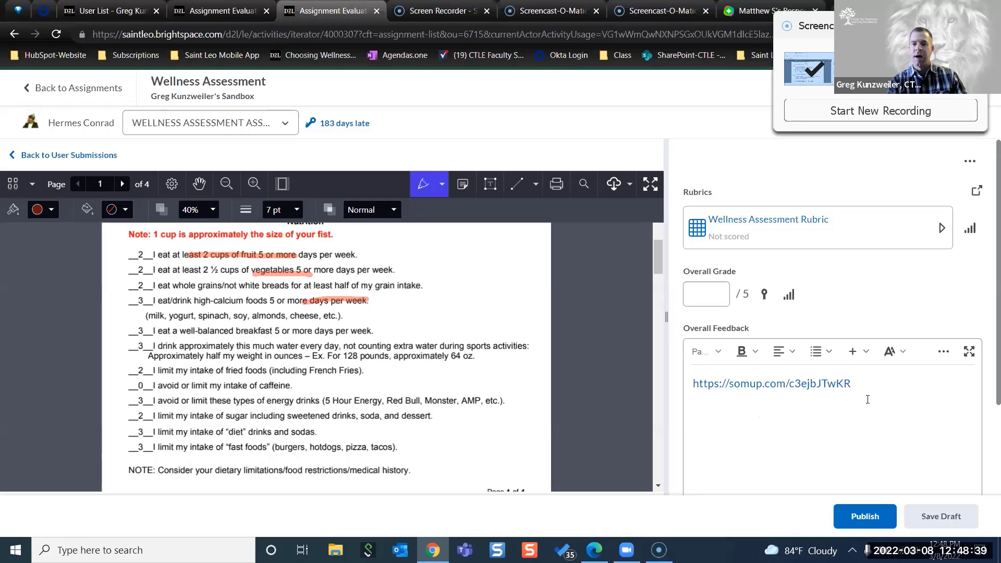
triple_click(696, 388)
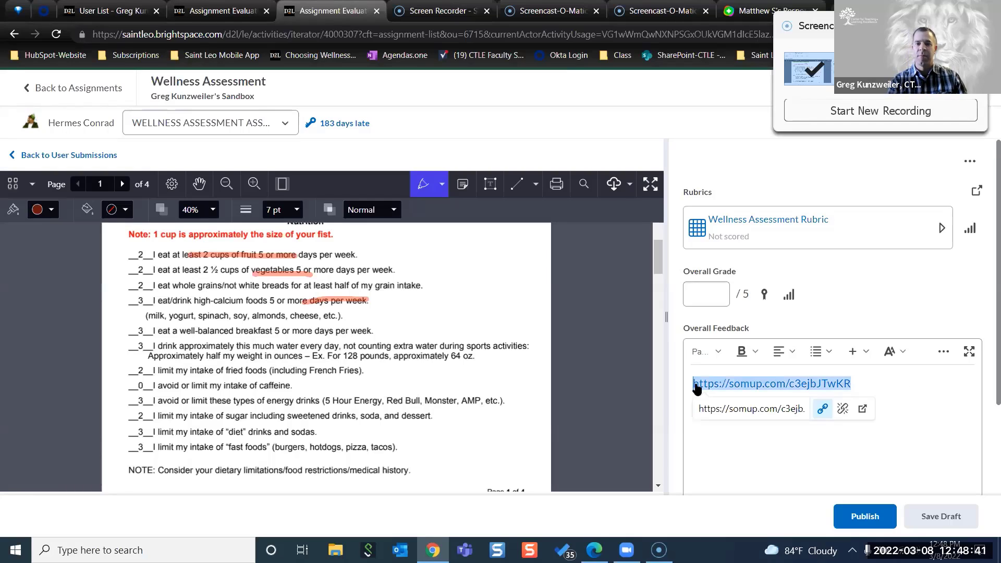
key(Left)
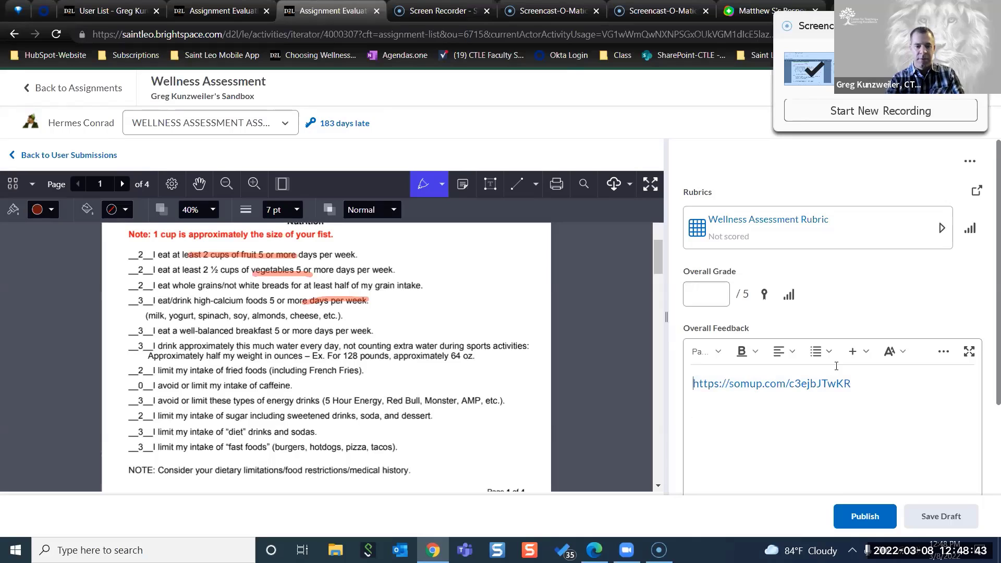
- Type 'This is your feedback form the assignmntg' above the link, which sits on its own line
text(This is your)
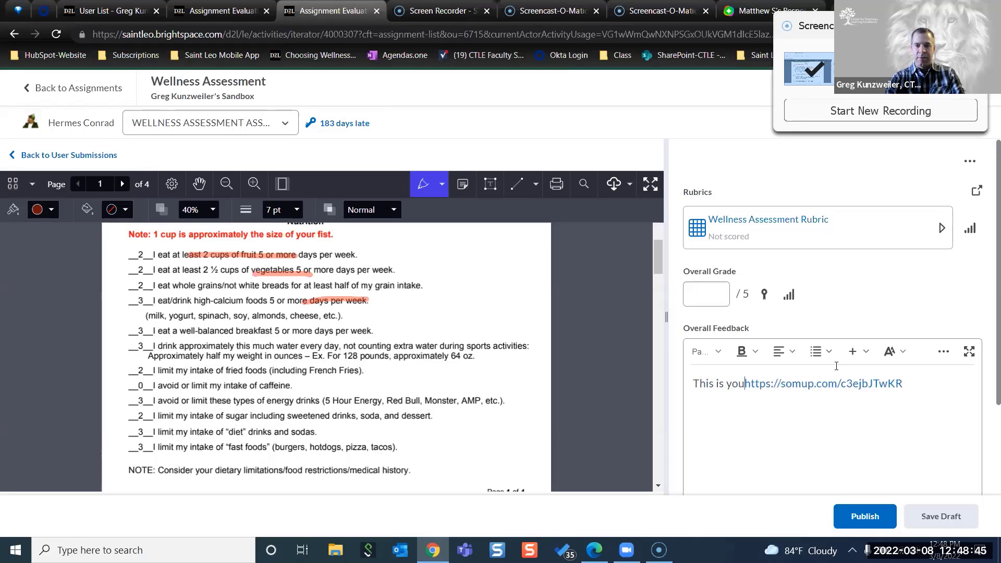
text( feedb)
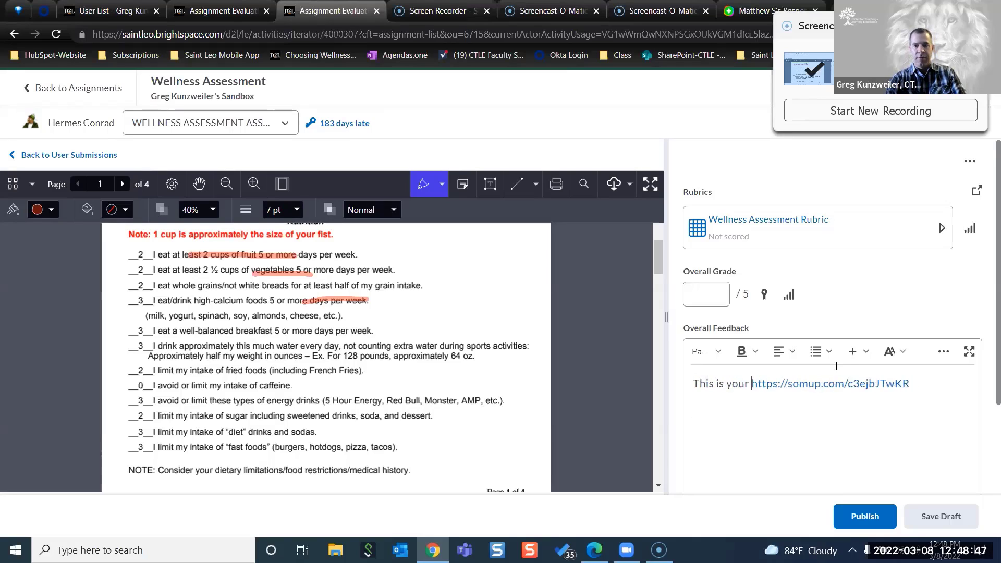
text(ack form the a)
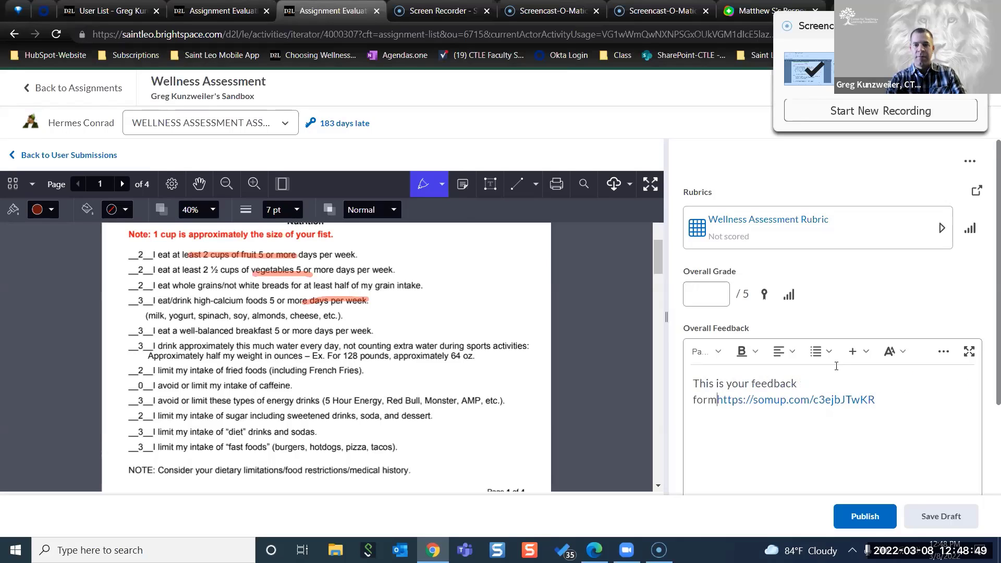
text(ssignmntg)
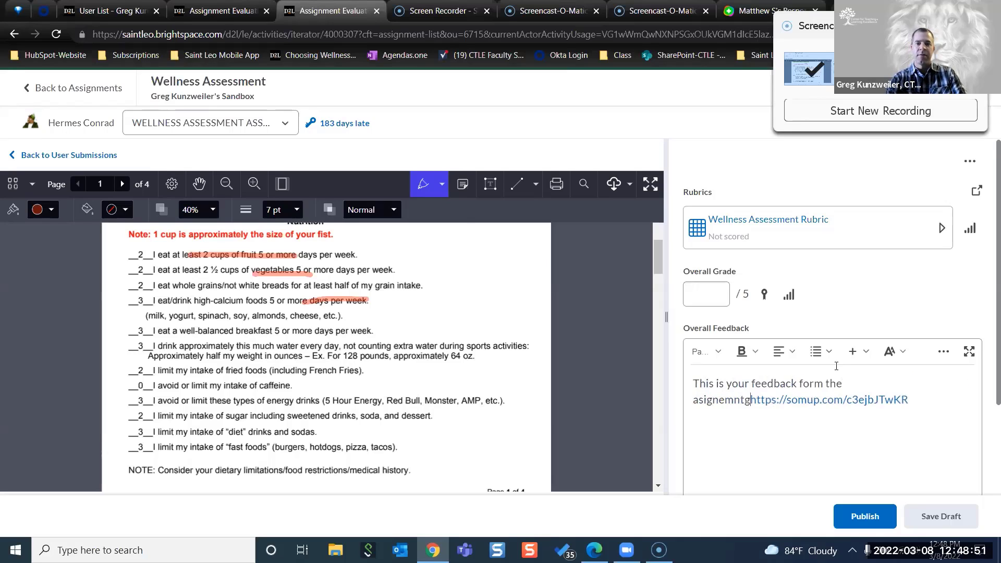
key(shift+End)
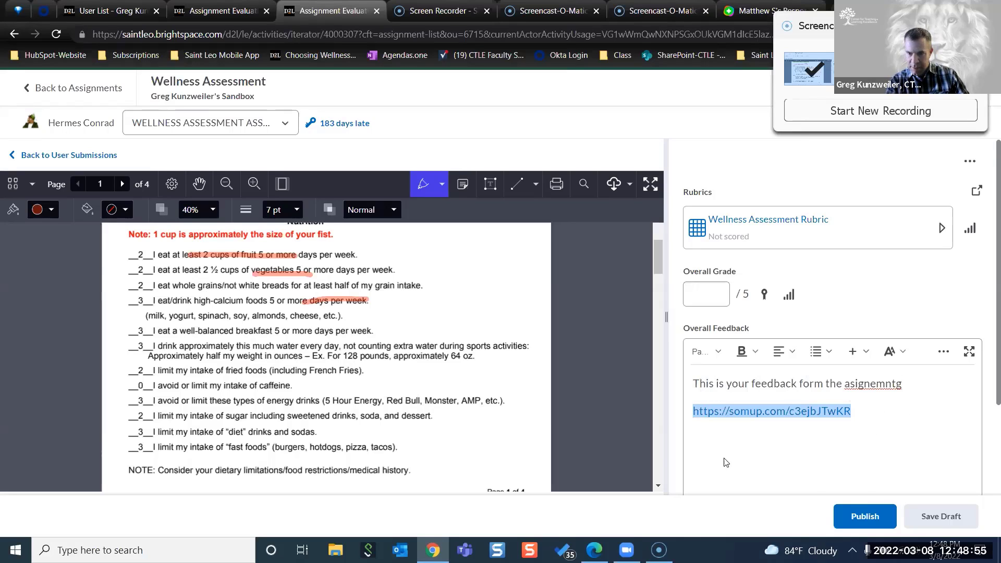
click(921, 383)
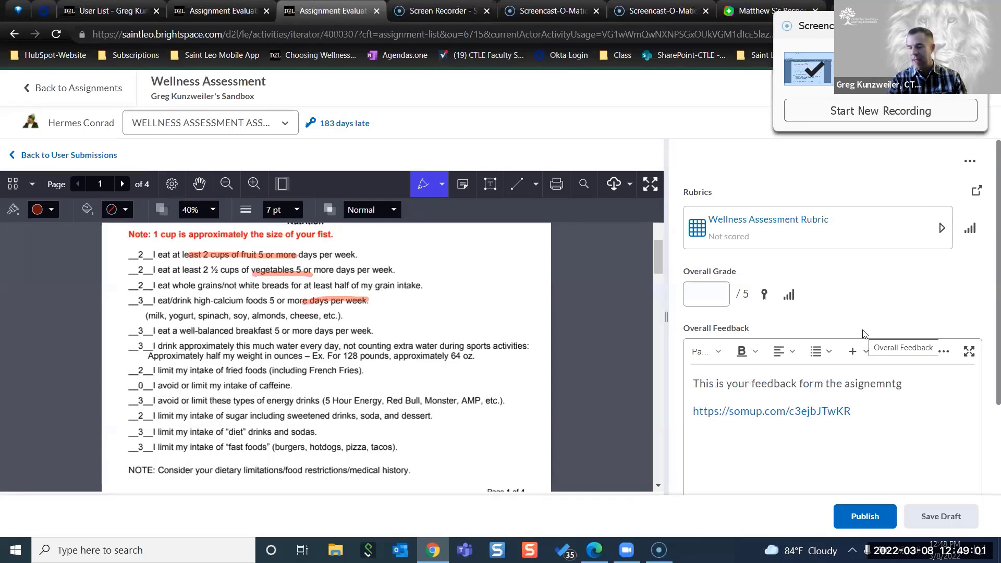
double_click(808, 411)
key(ctrl+c)
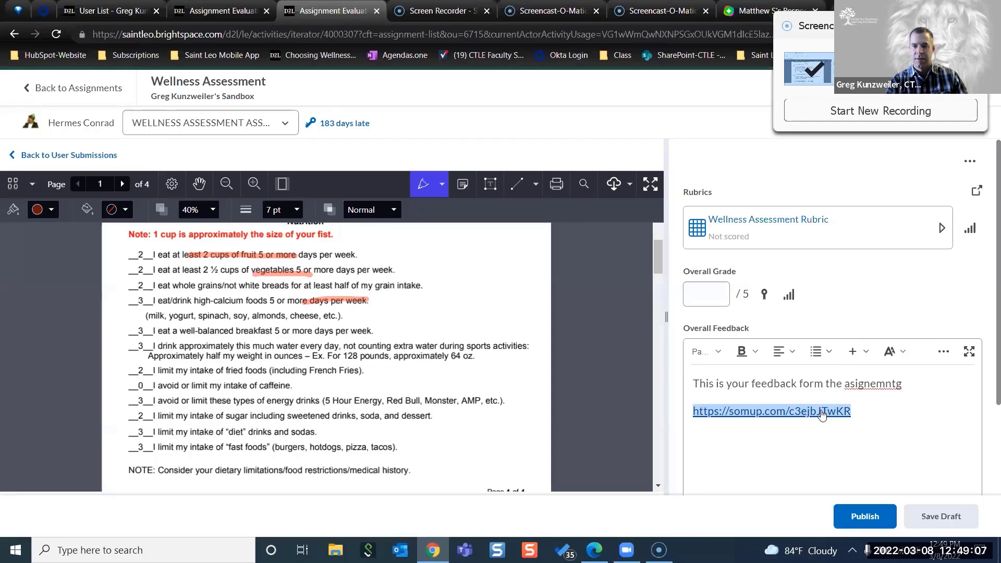
click(821, 414)
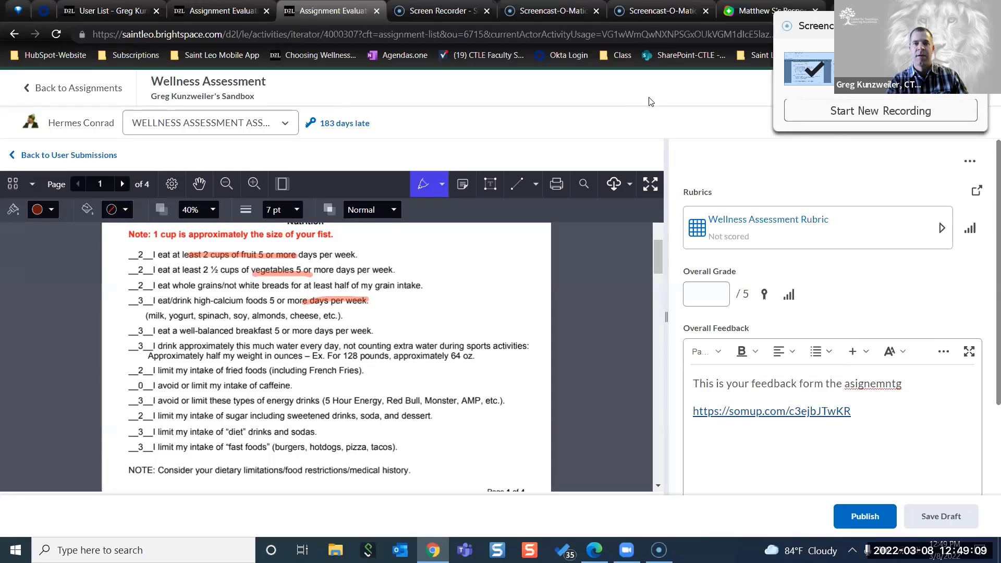
- Paste the copied share link into a new Chrome tab to view Recording #3
click(659, 550)
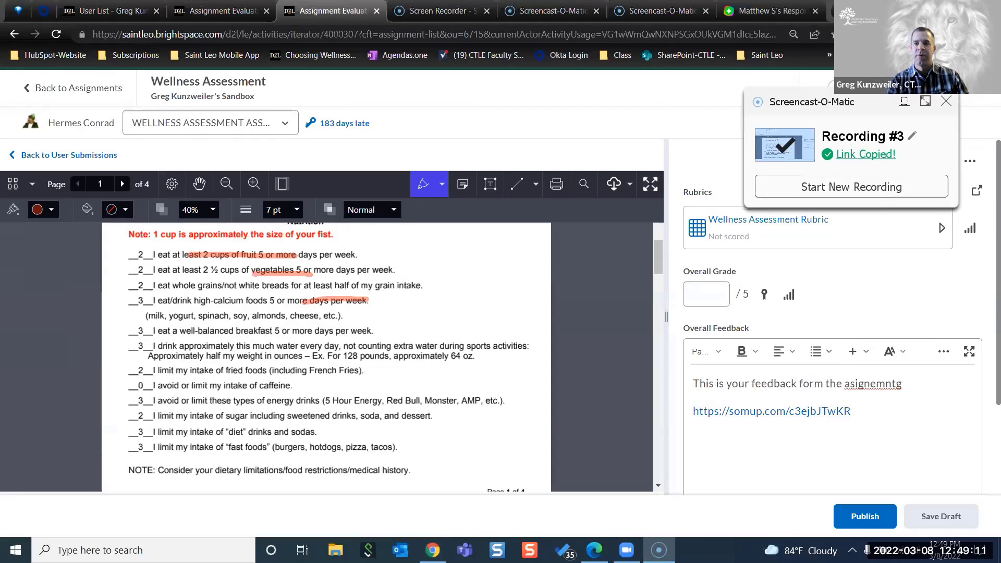
click(833, 10)
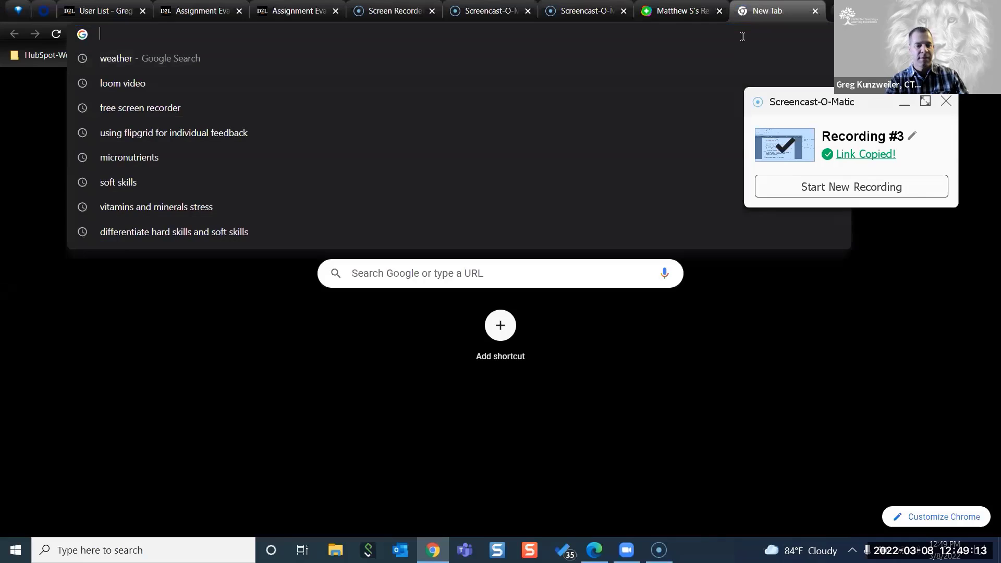
key(ctrl+v)
key(Return)
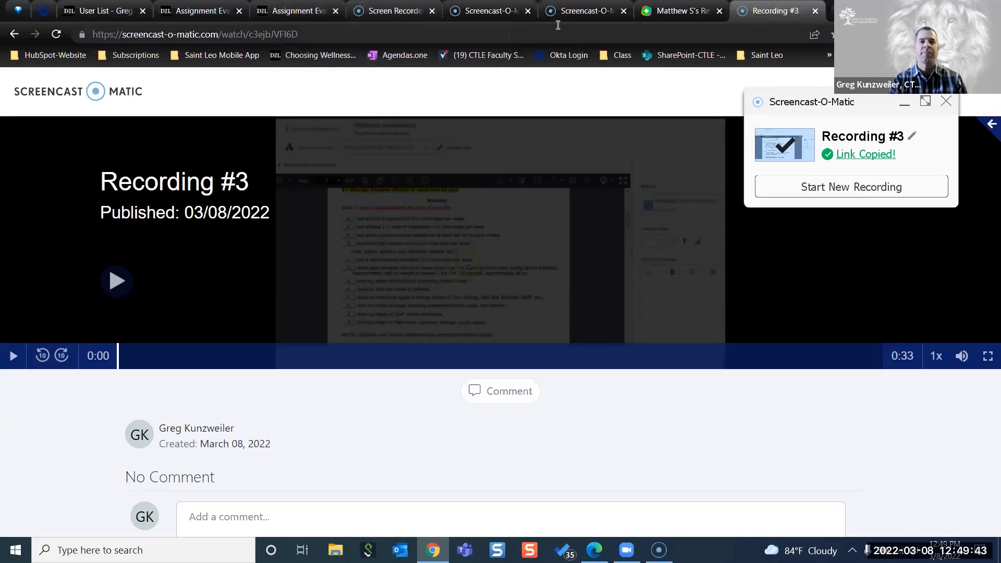
- Open Recording #1's details and replace its title with the student's first name and a dash
click(600, 11)
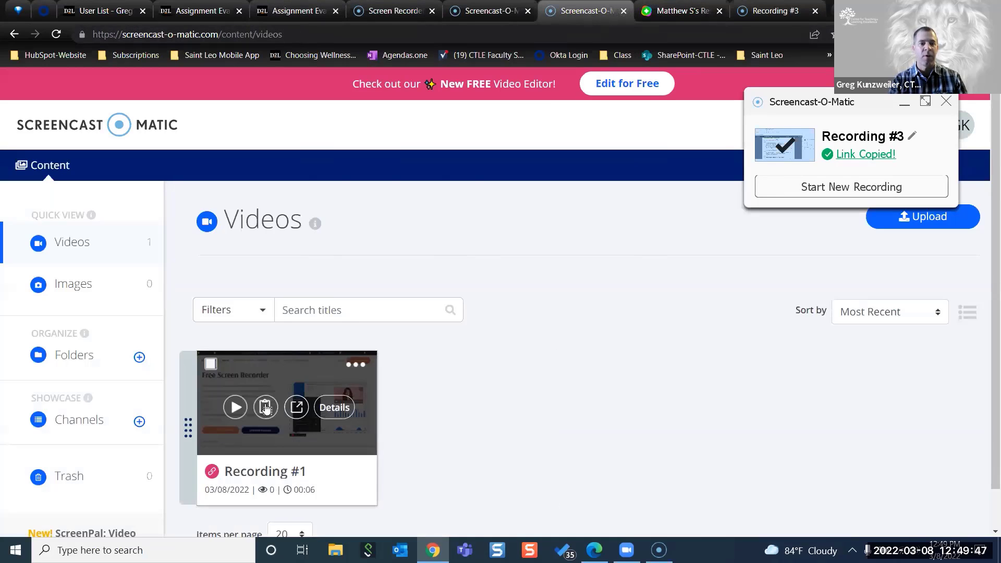
click(344, 407)
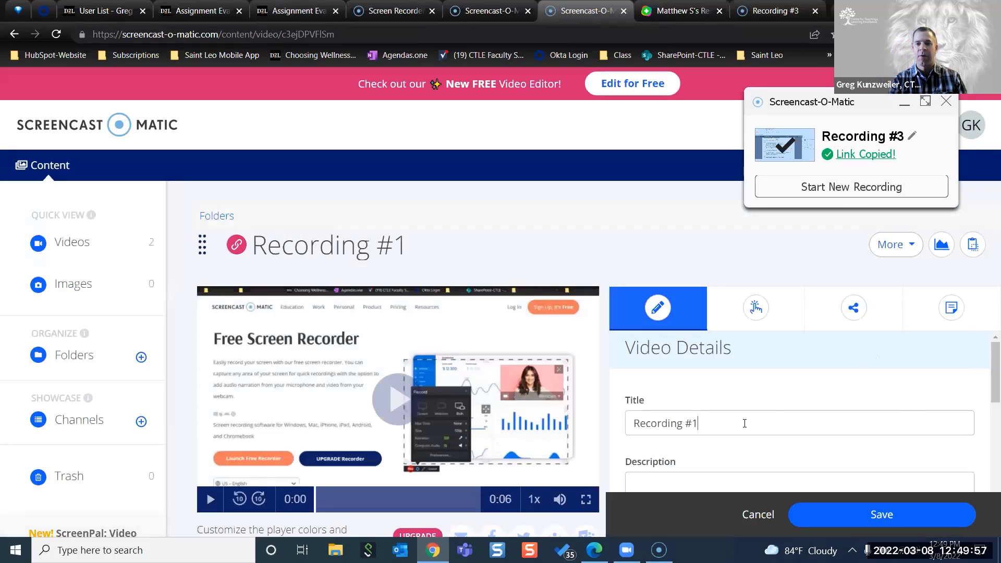
drag(744, 423, 628, 435)
text(Bran)
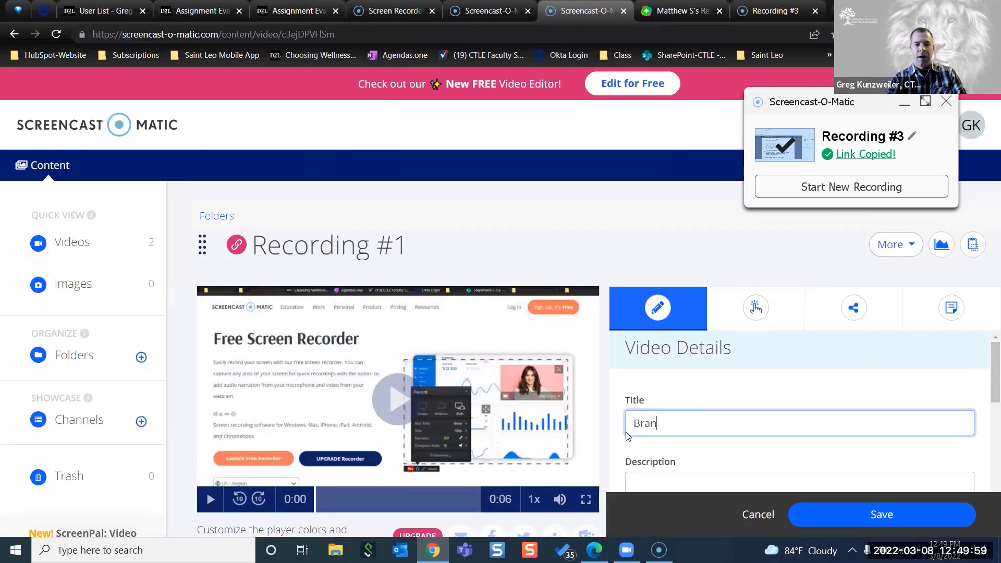
text(don -)
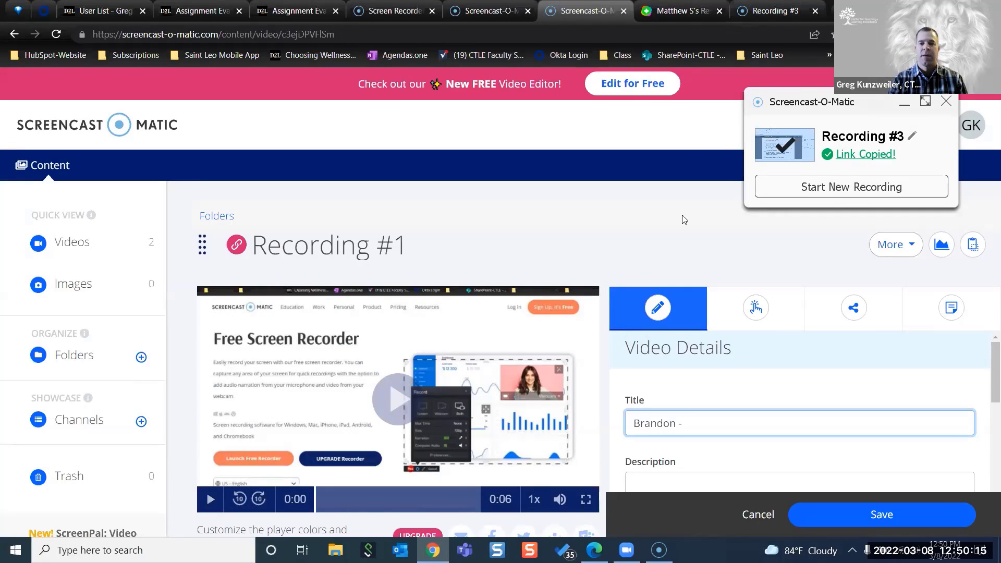
- Close the recorder popup covering Recording #1's video details page
click(944, 104)
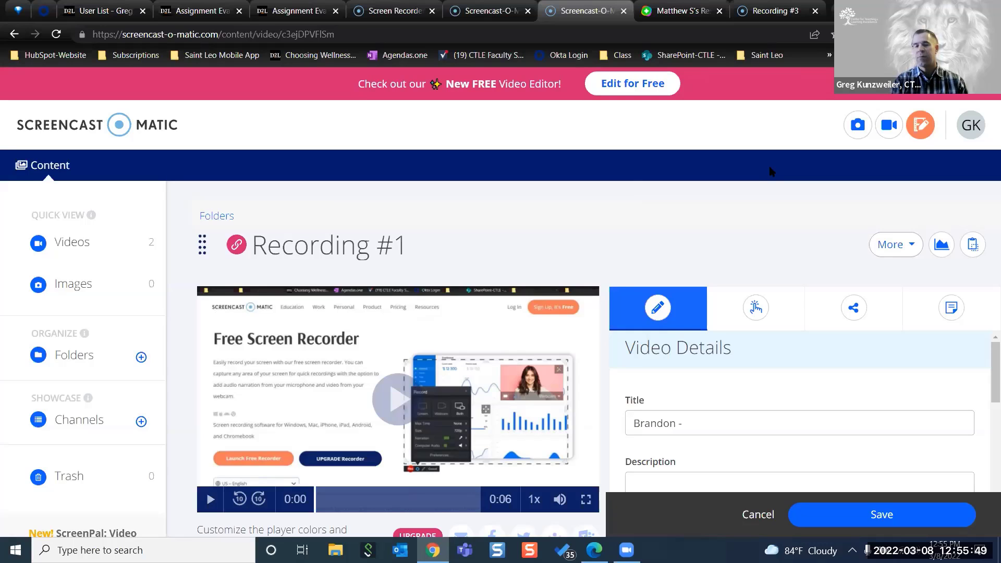
- Switch the comment on the student's 1:21 Flipgrid video response from Public to Private Comment
click(680, 10)
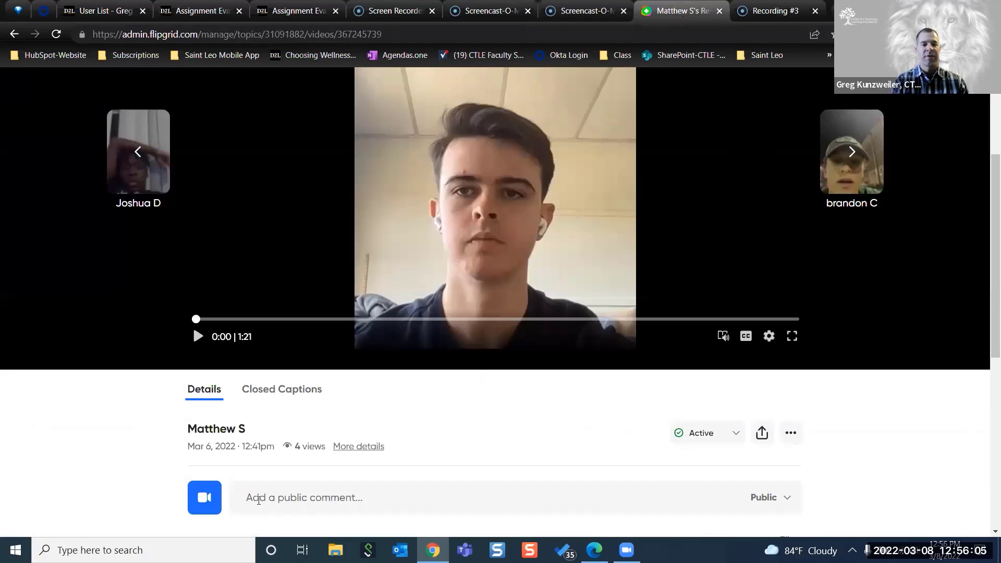
click(785, 499)
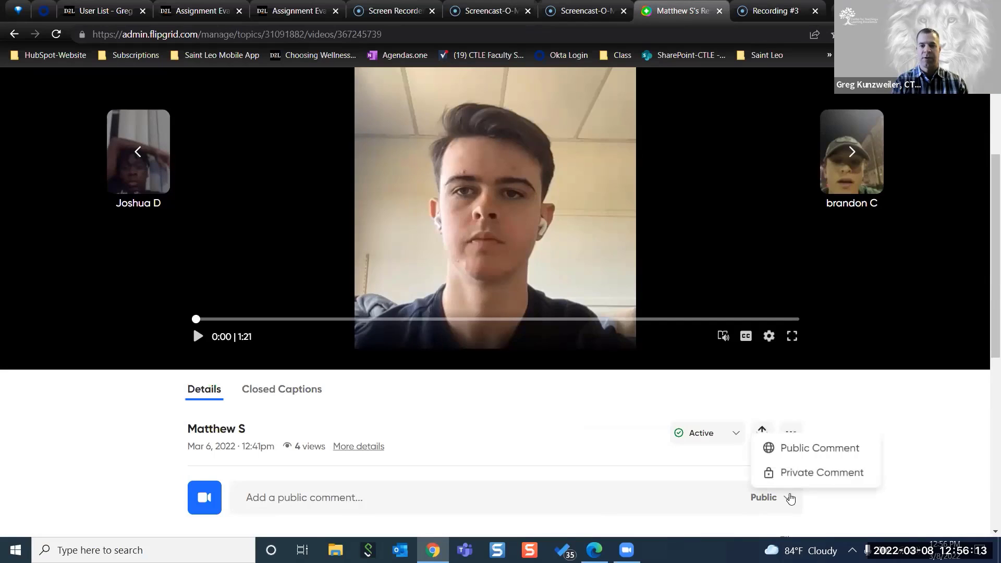
click(803, 475)
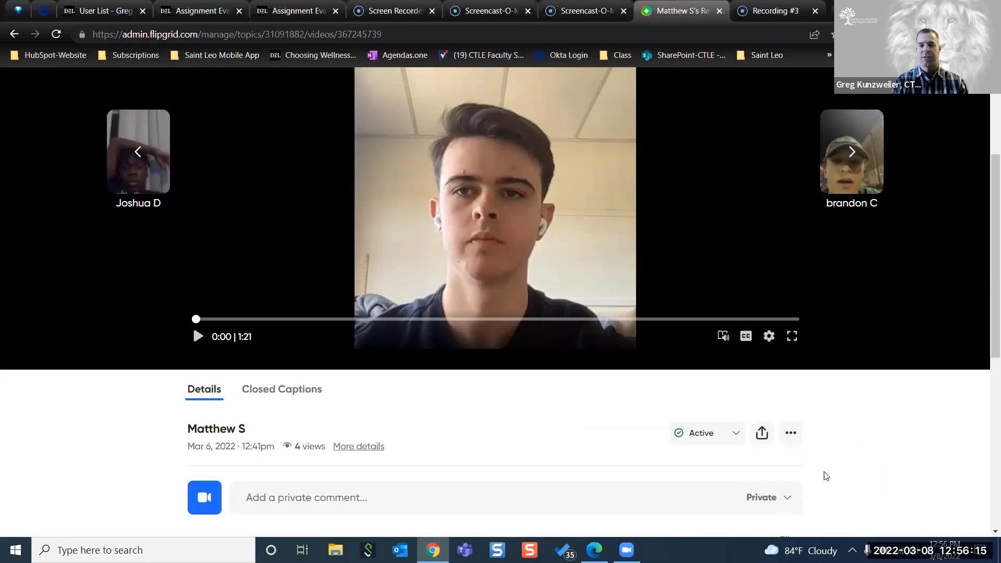